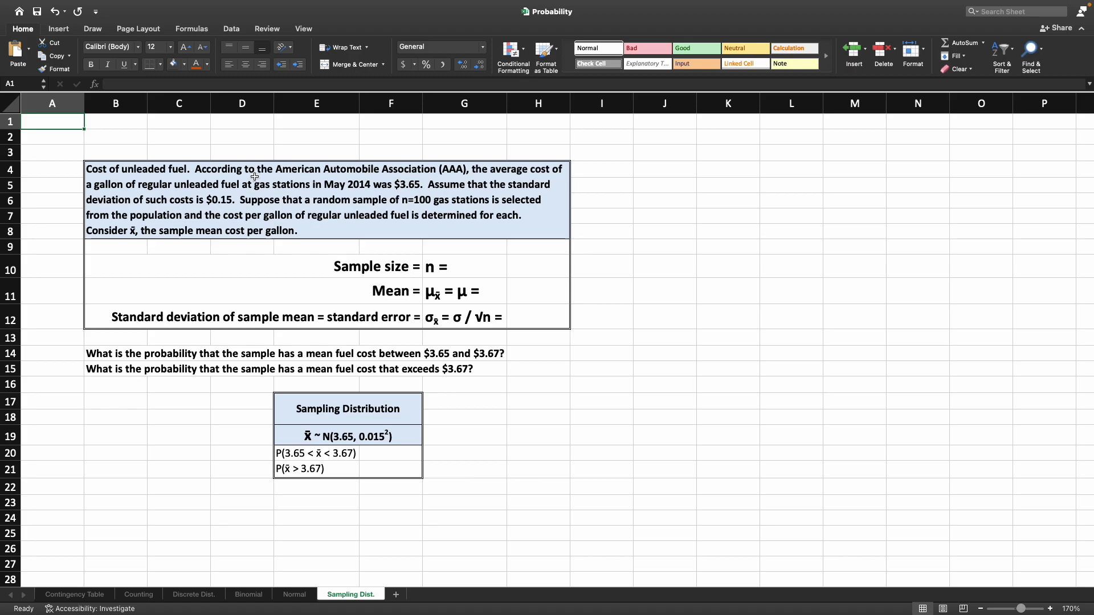
- Enter 100 as the sample size n in cell H10 for the unleaded fuel problem
left_click(127, 177)
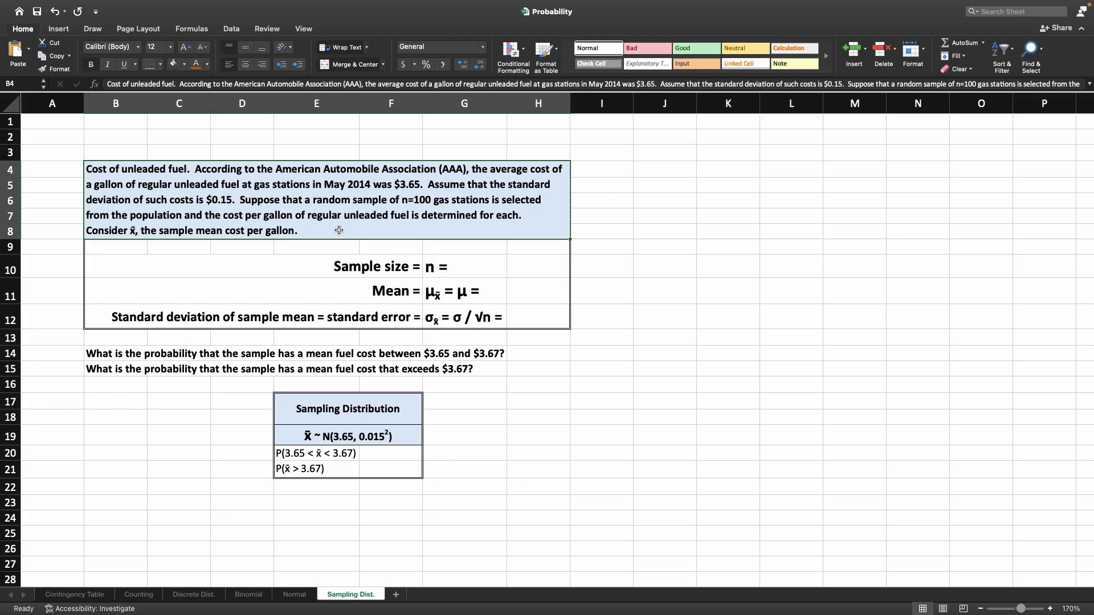
left_click(375, 264)
left_click_drag(375, 265, 509, 326)
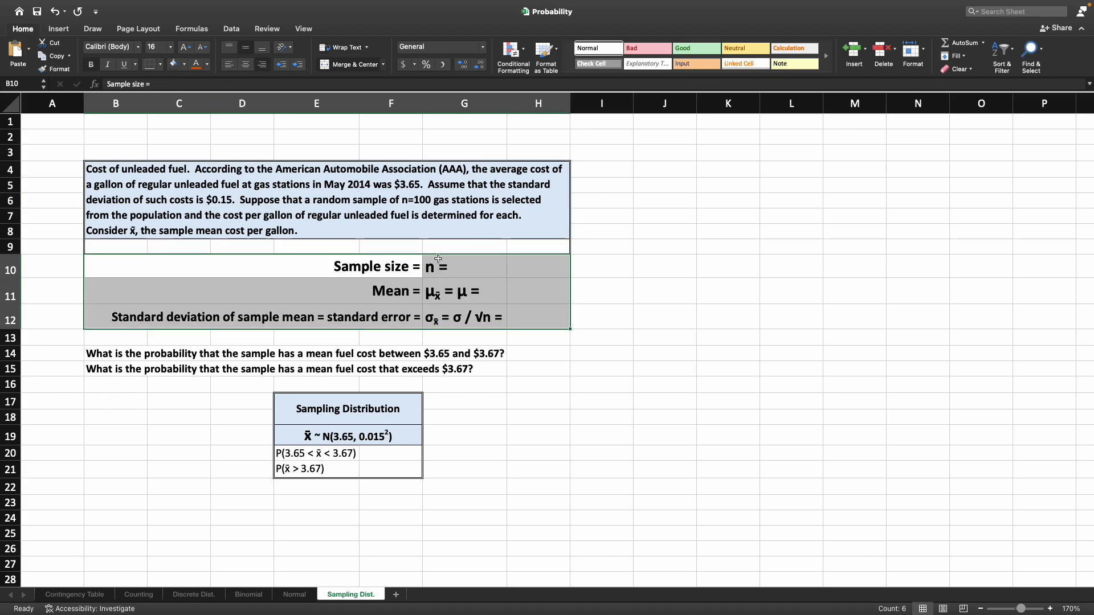
left_click(556, 276)
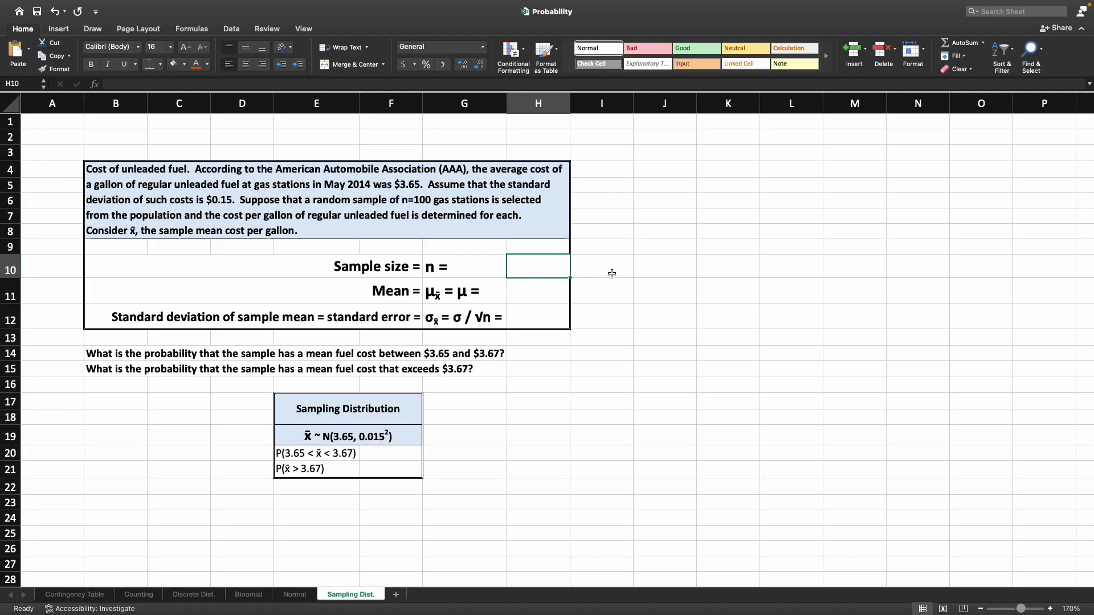
type("100")
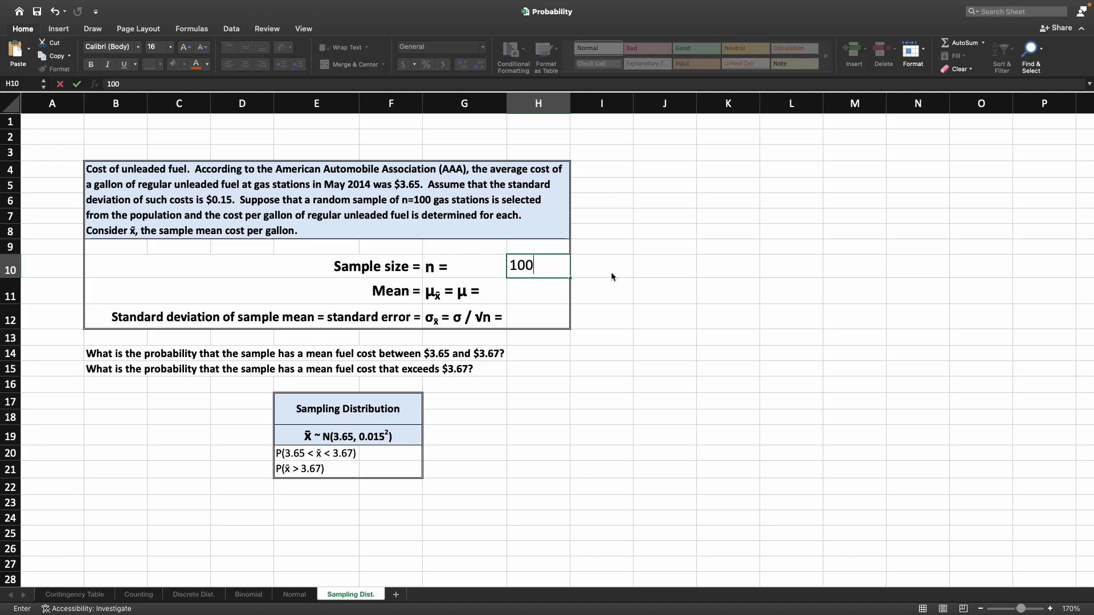
key("Return")
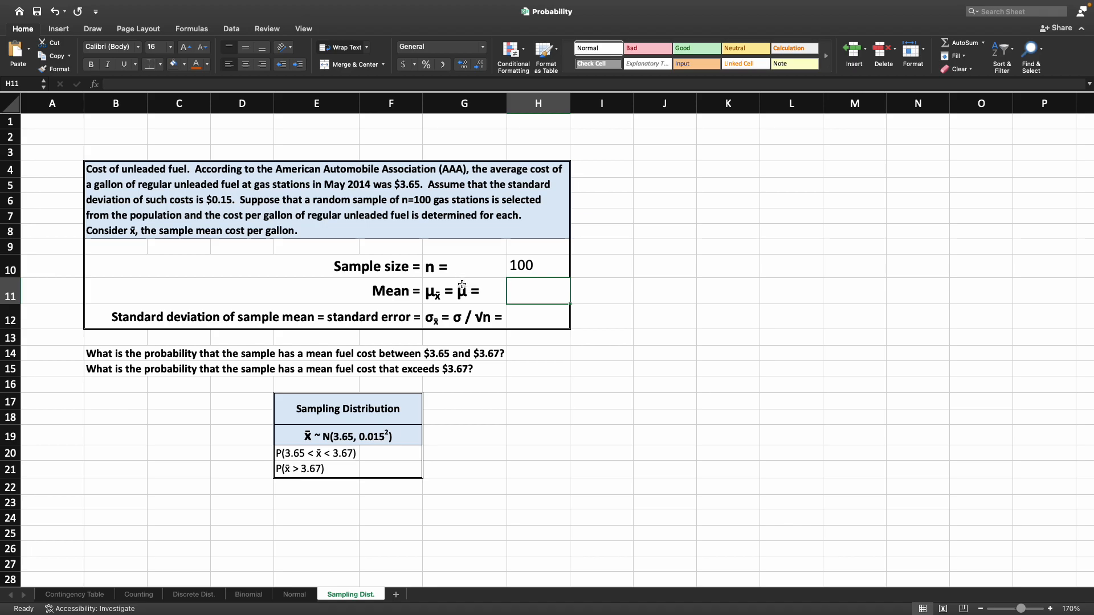
- Enter 3.65 as the mean of the sample means in cell H11
left_click(446, 297)
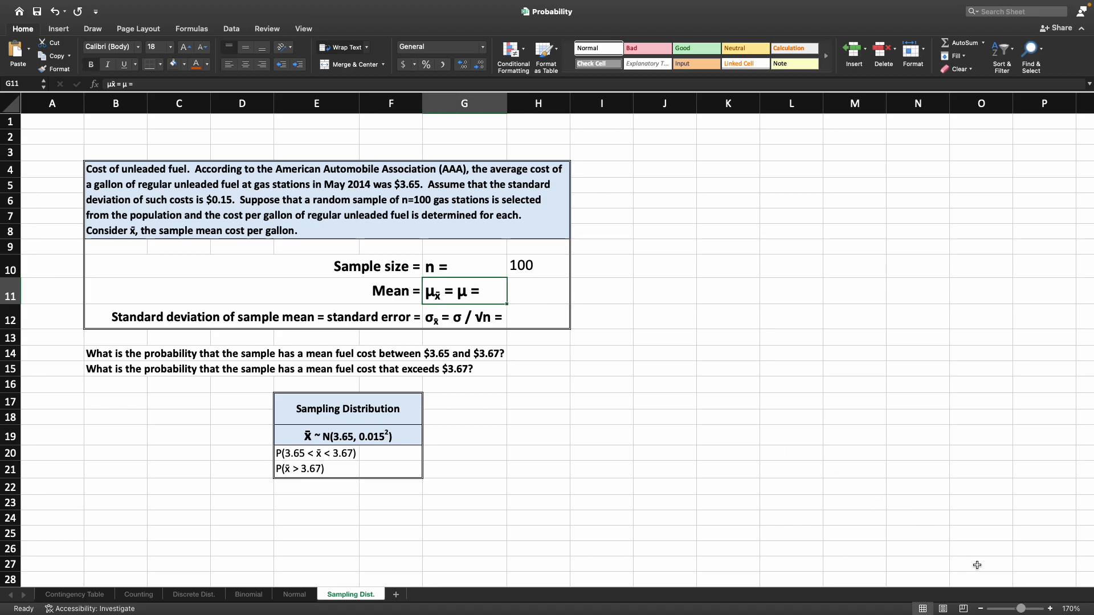
left_click(1050, 609)
left_click(1050, 609)
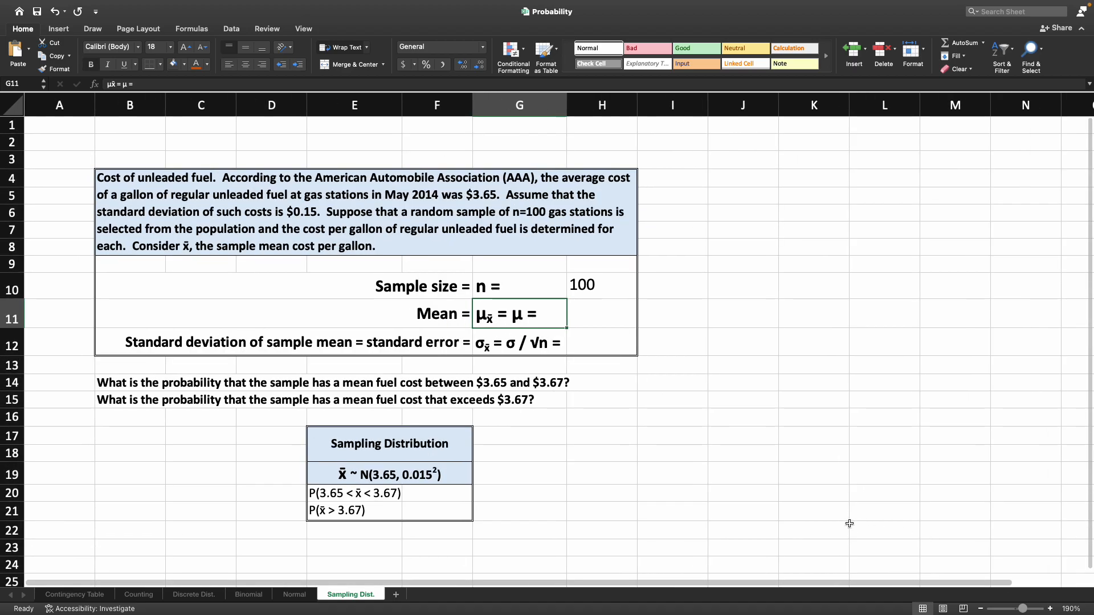
scroll(840, 512, "down", 2)
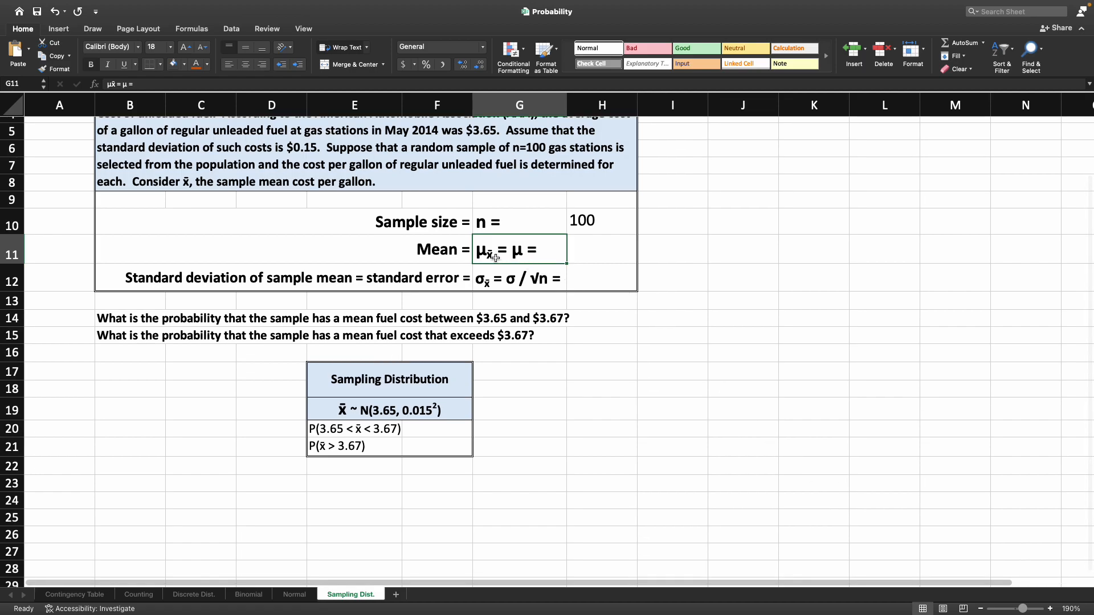
scroll(541, 258, "up", 1)
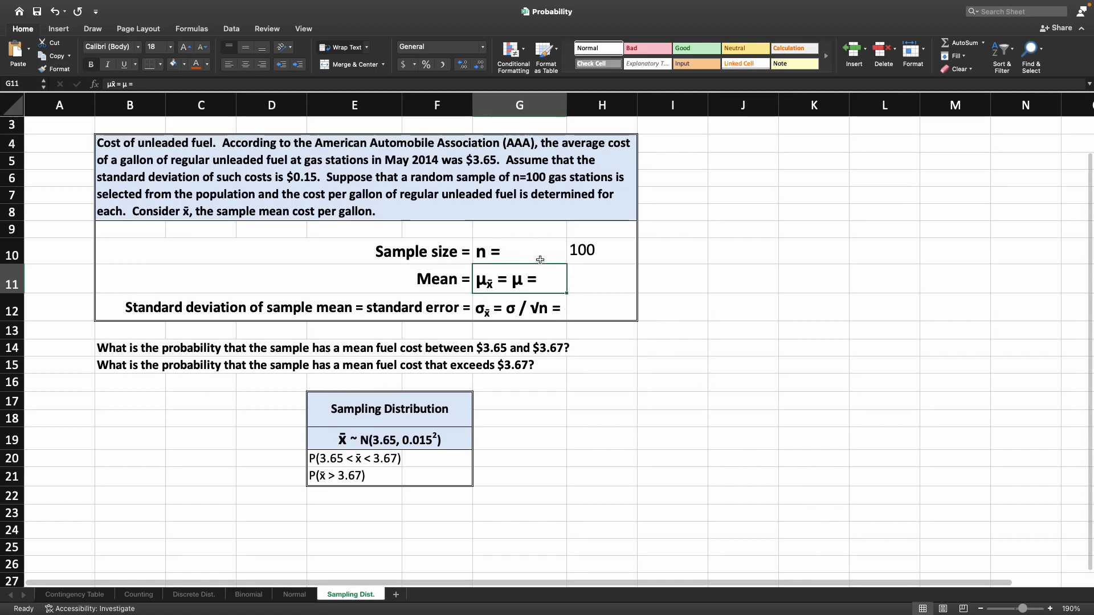
left_click(597, 281)
type("3.65")
key("Return")
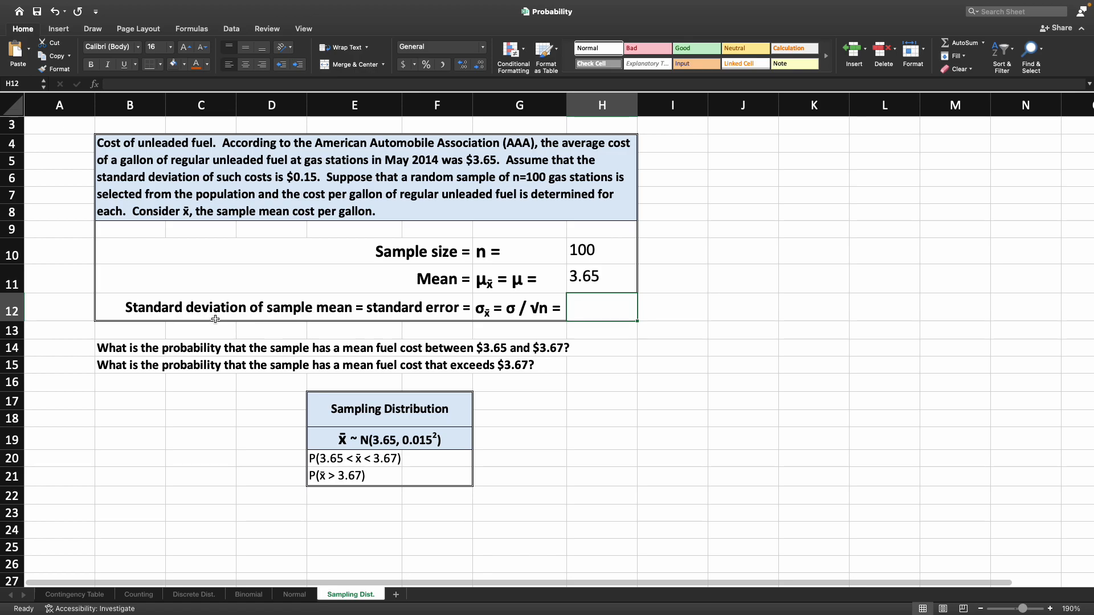
- Calculate the standard error in cell H12 with the formula =0.15/(SQRT(H10))
left_click(164, 308)
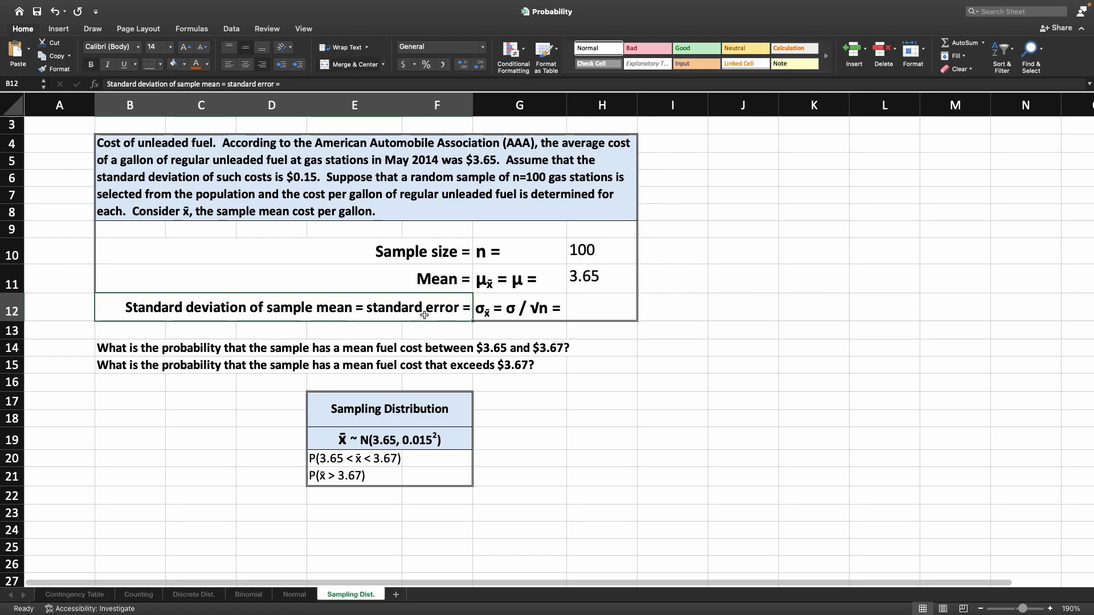
left_click(479, 317)
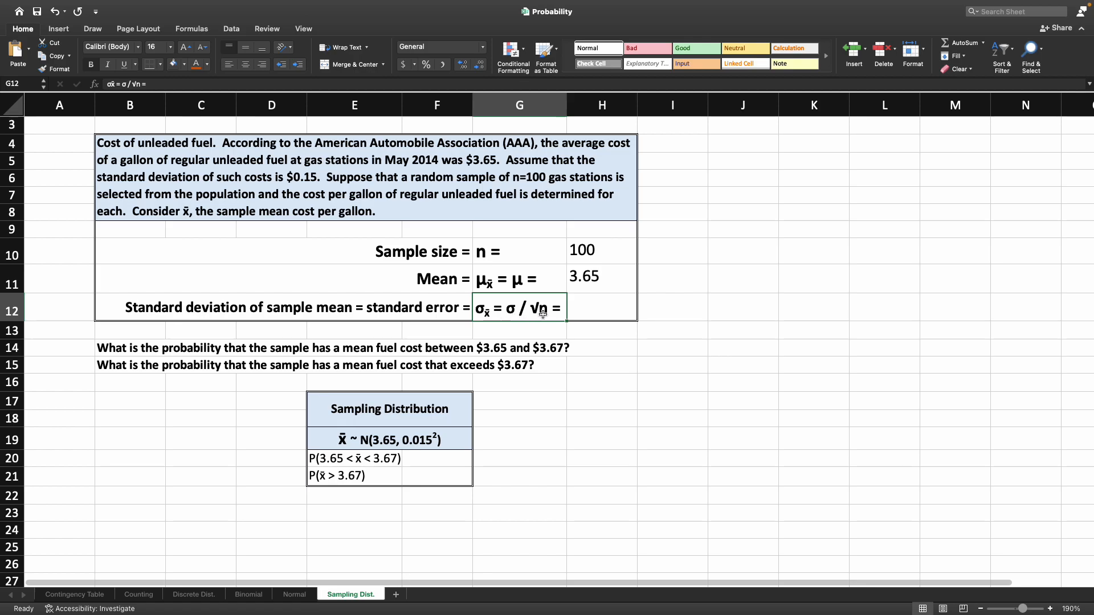
left_click(574, 318)
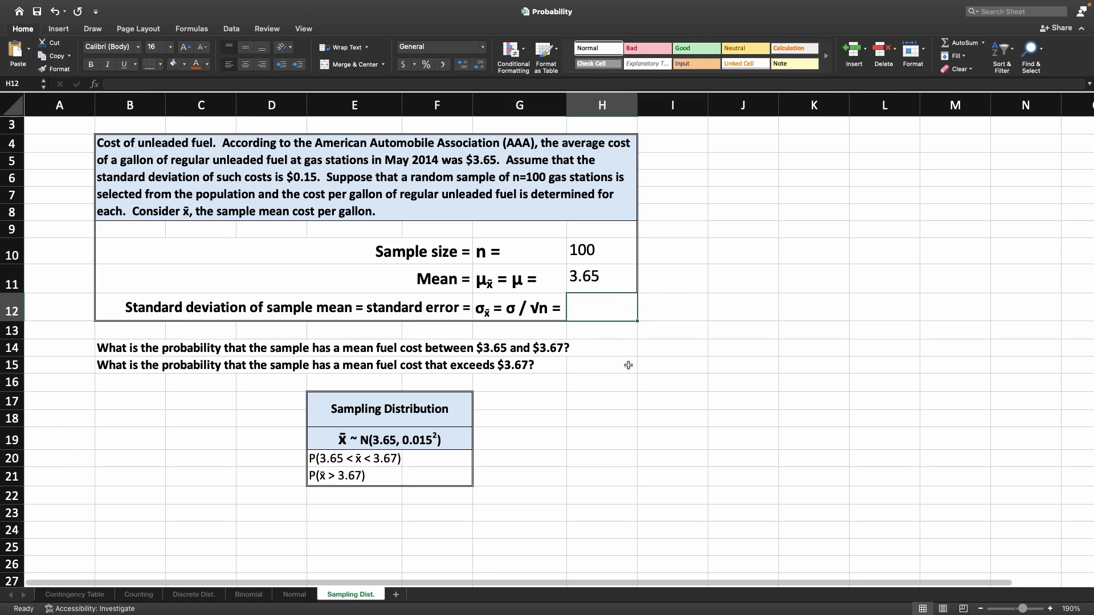
type("=")
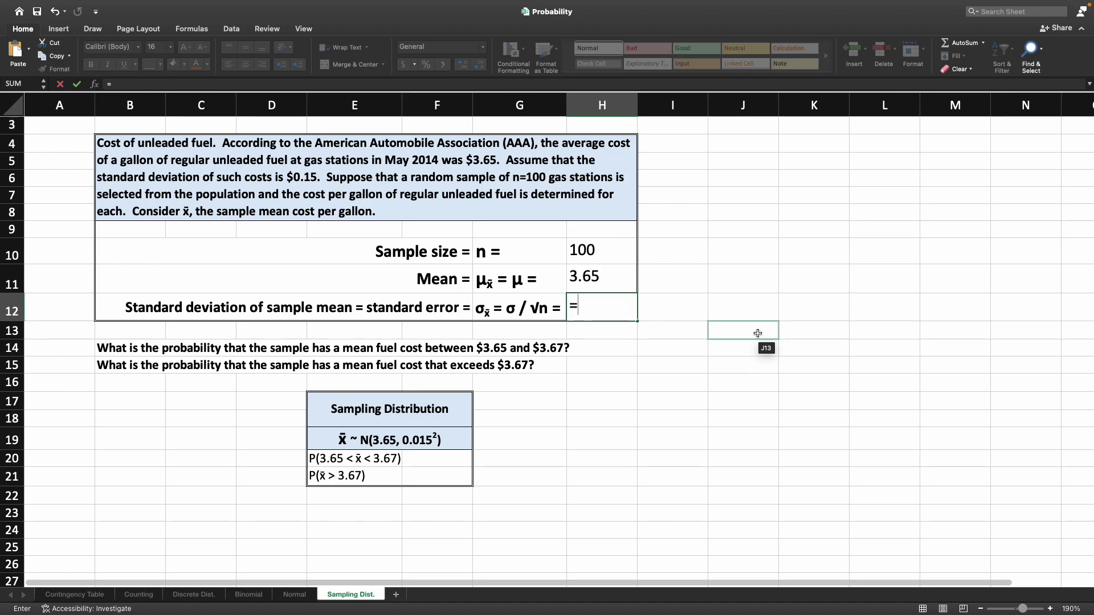
type("0.15/()")
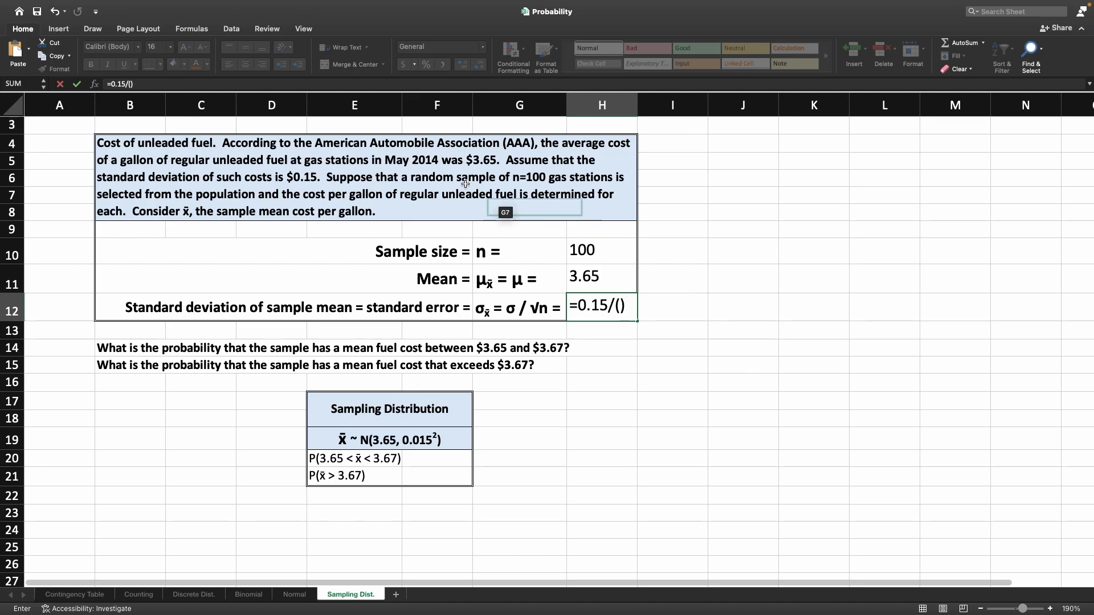
key("BackSpace")
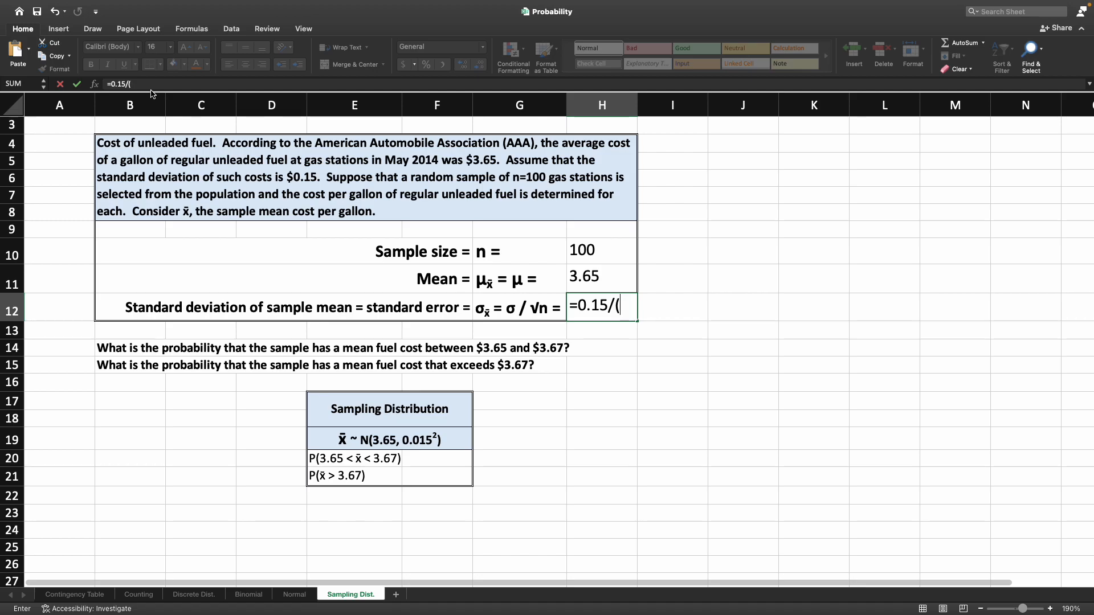
type("sqr")
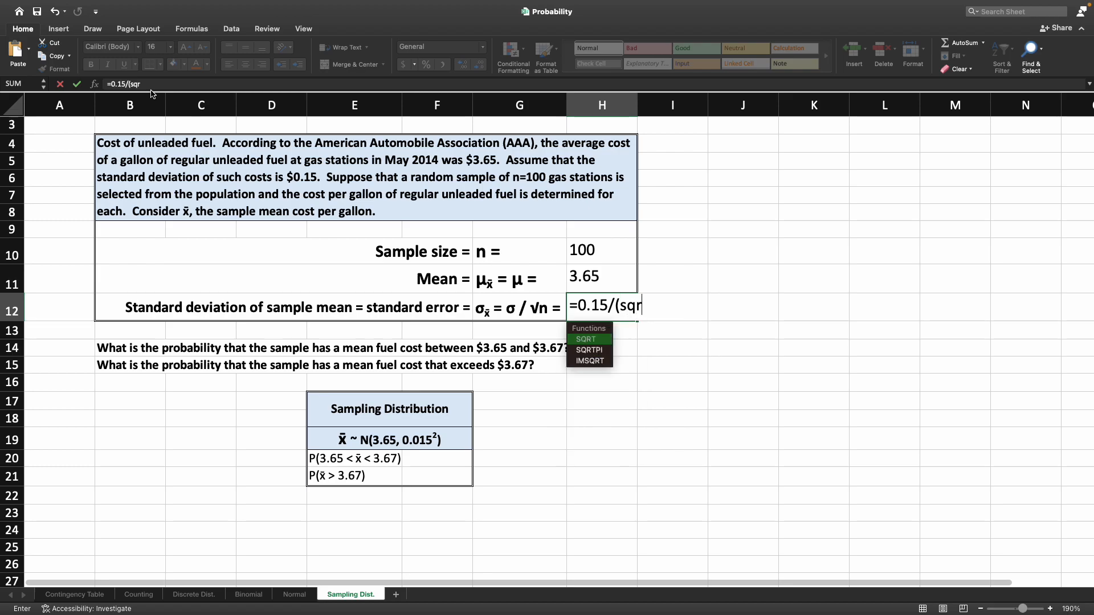
key("Tab")
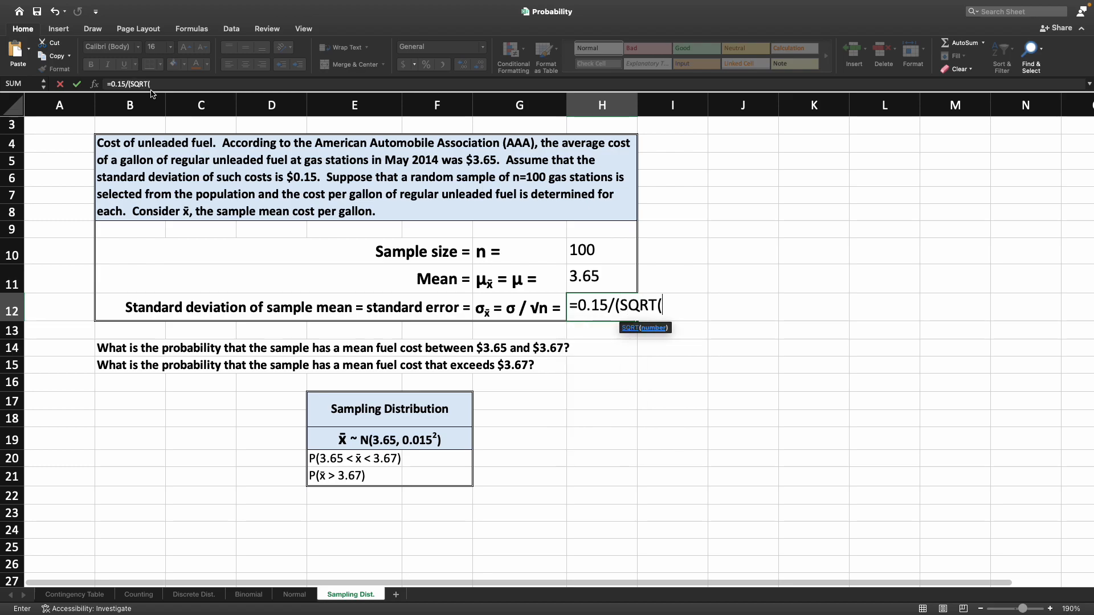
left_click(613, 253)
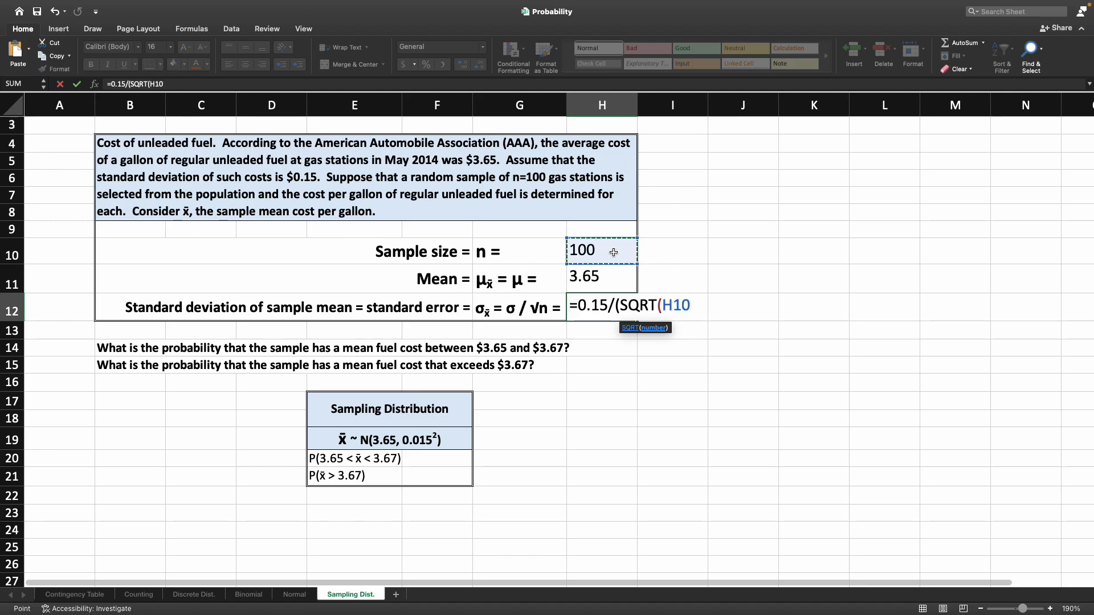
type("))")
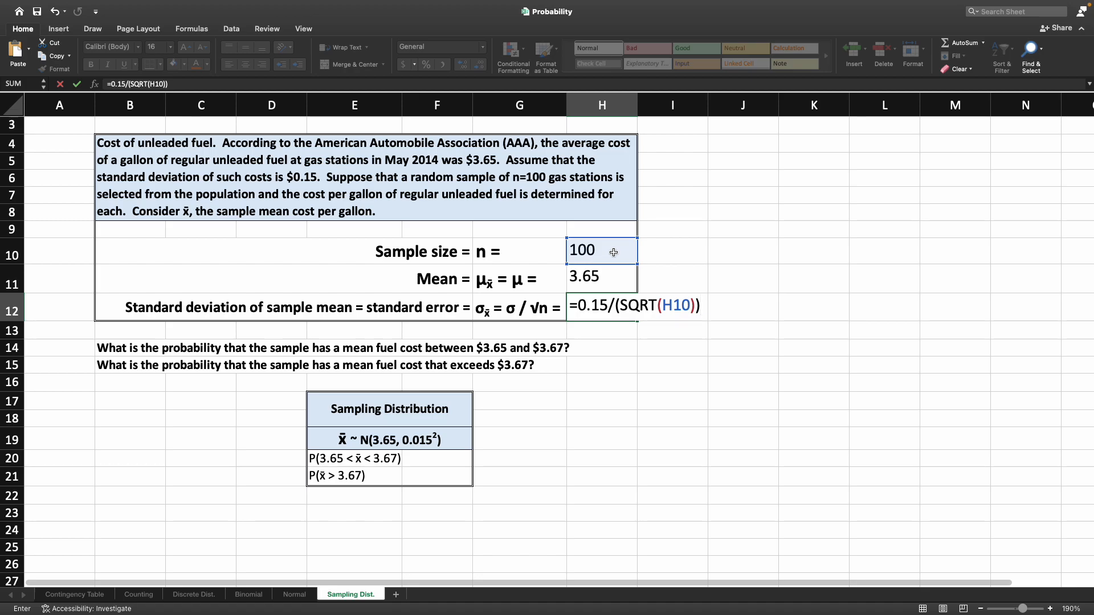
key("Return")
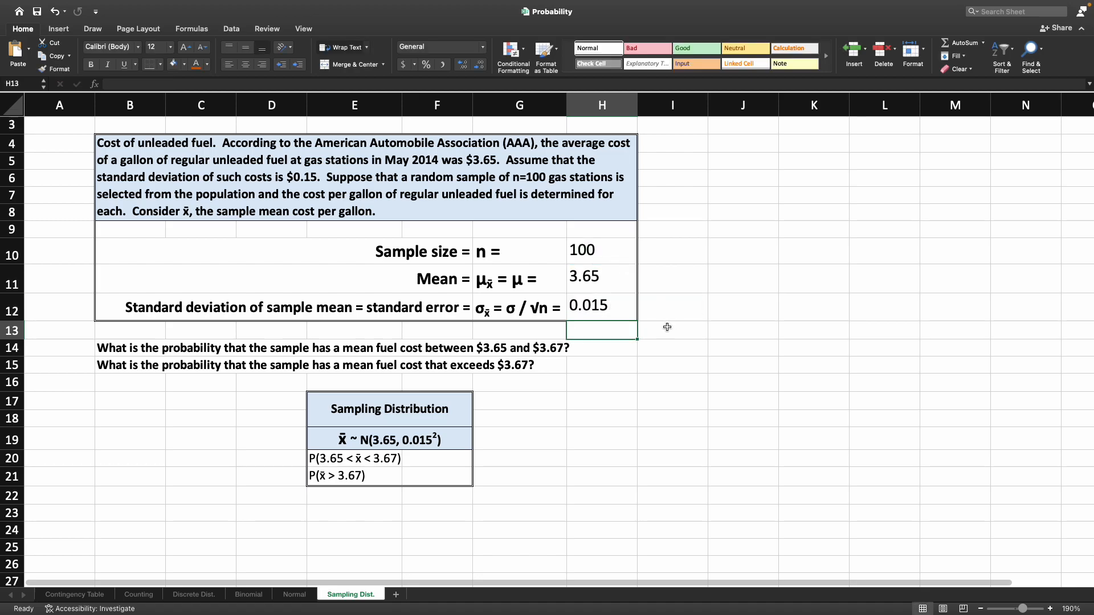
- Examine the two probability questions with their Sampling Distribution rows, and the NORM.DIST note on the Normal sheet
left_click(629, 311)
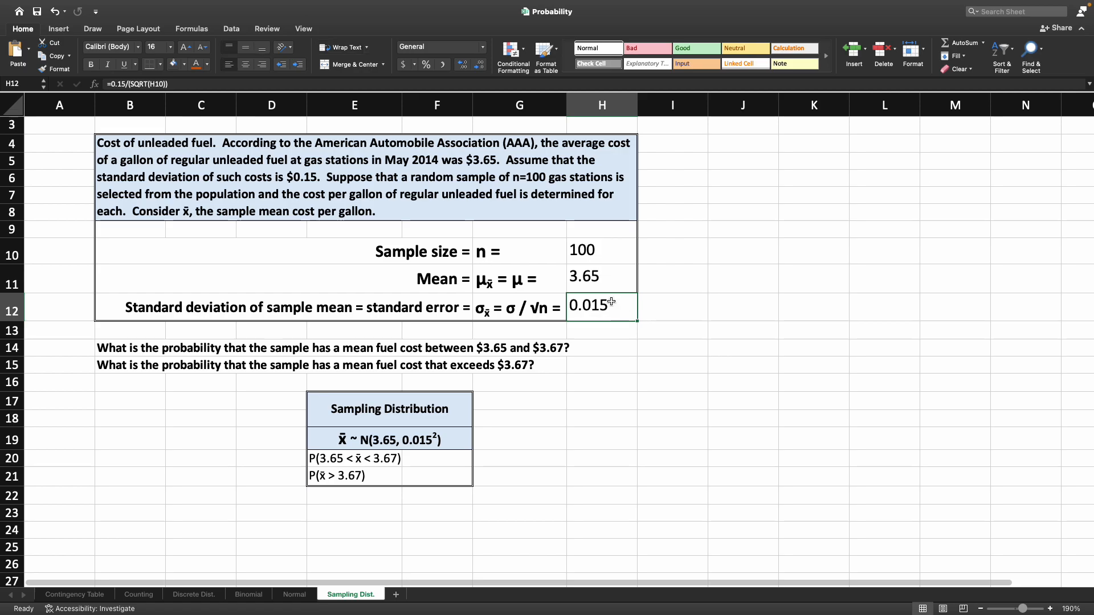
left_click(131, 346)
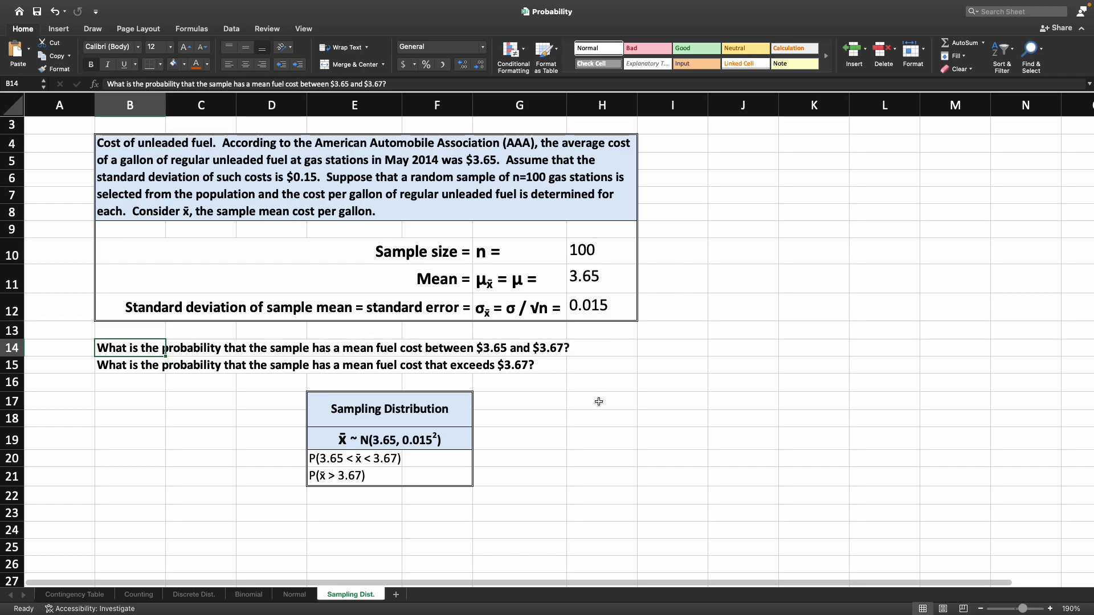
left_click(384, 458)
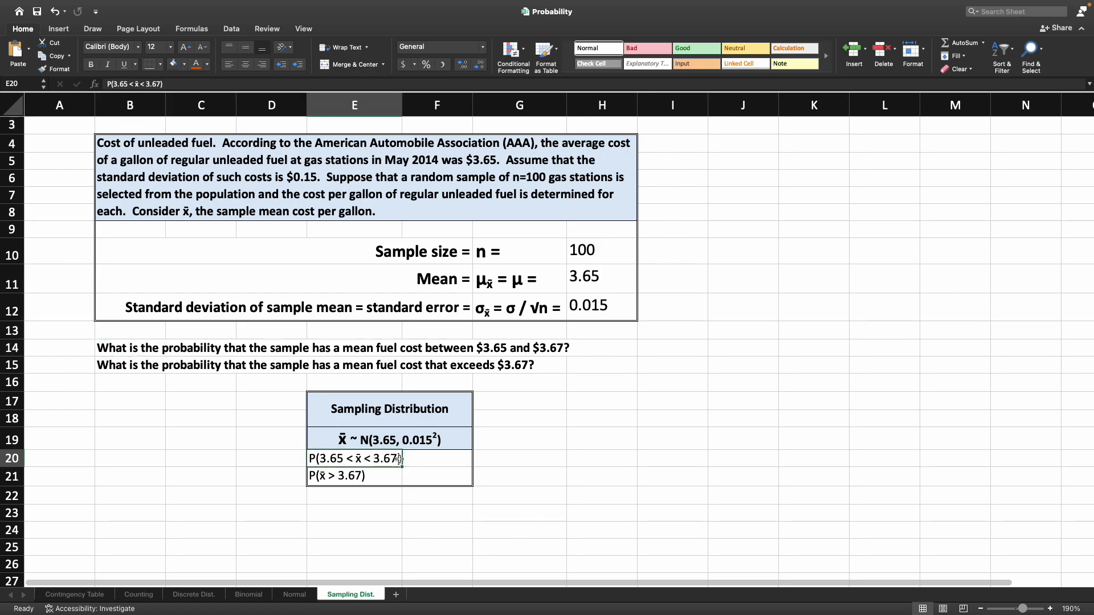
left_click(130, 367)
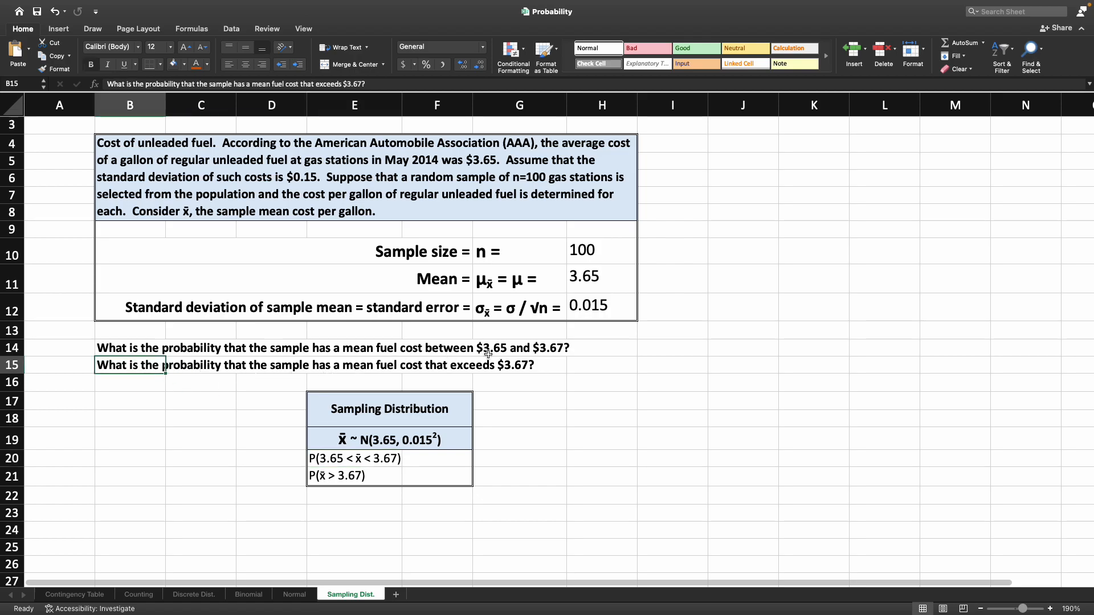
left_click(354, 477)
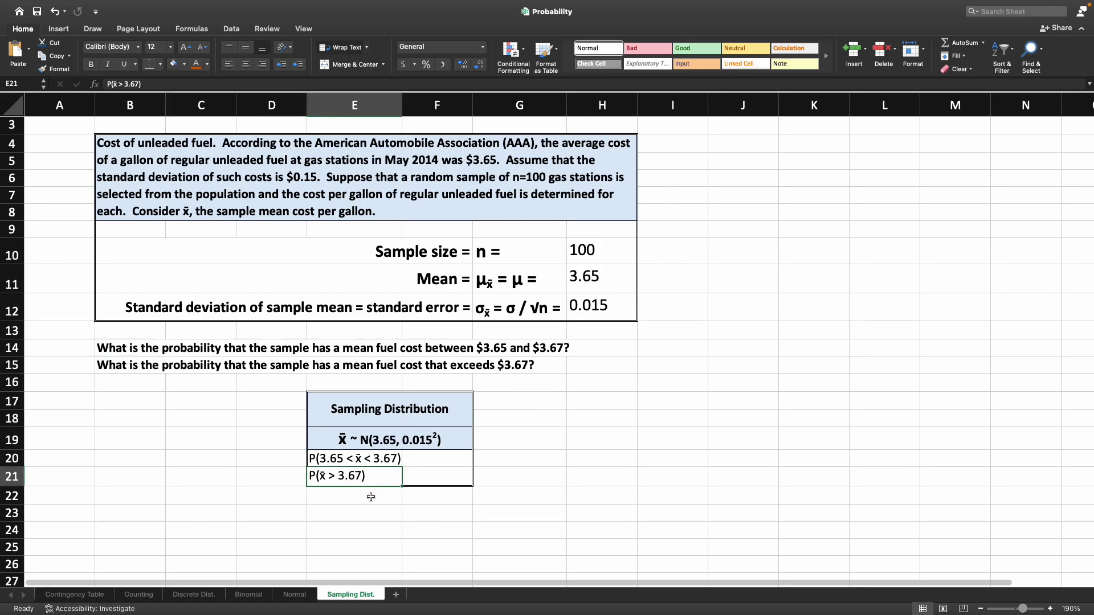
left_click(459, 461)
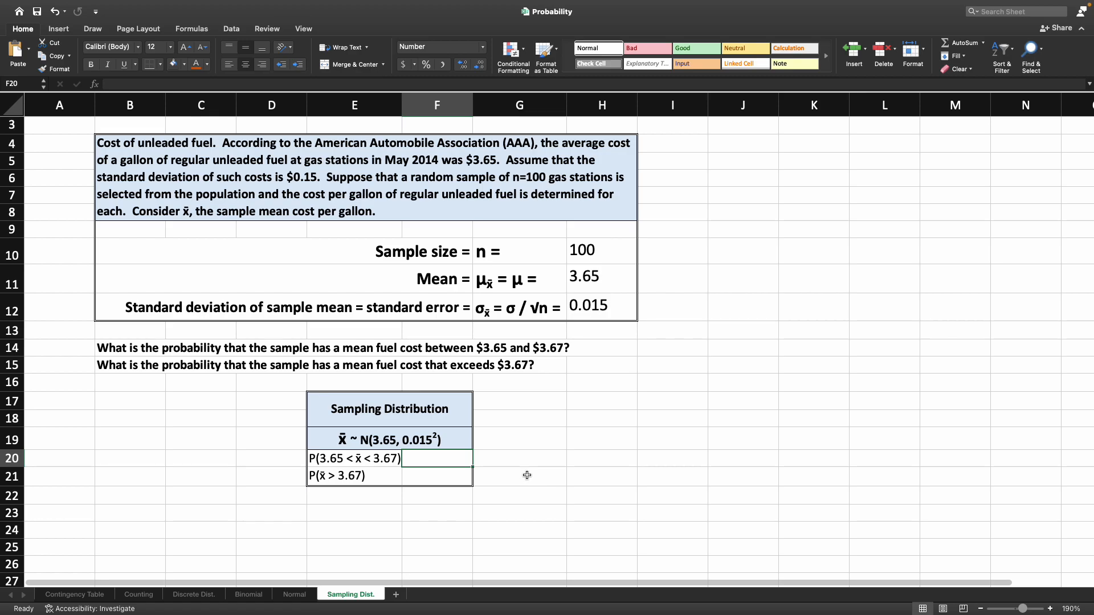
scroll(527, 475, "up", 1)
scroll(526, 476, "up", 1)
left_click(295, 594)
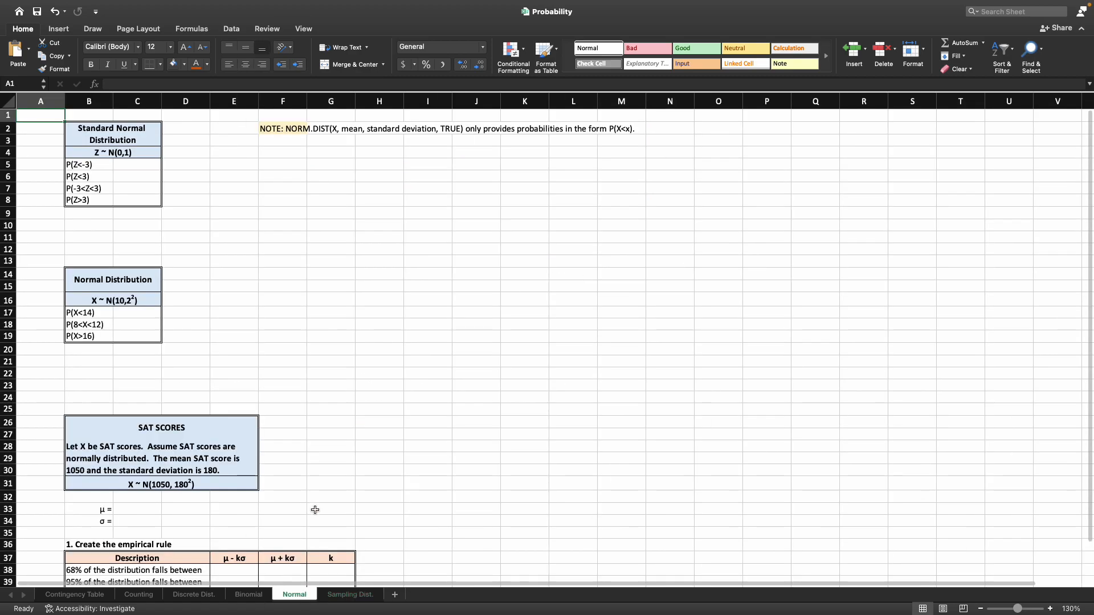
scroll(315, 510, "down", 5)
scroll(315, 510, "up", 5)
left_click(338, 594)
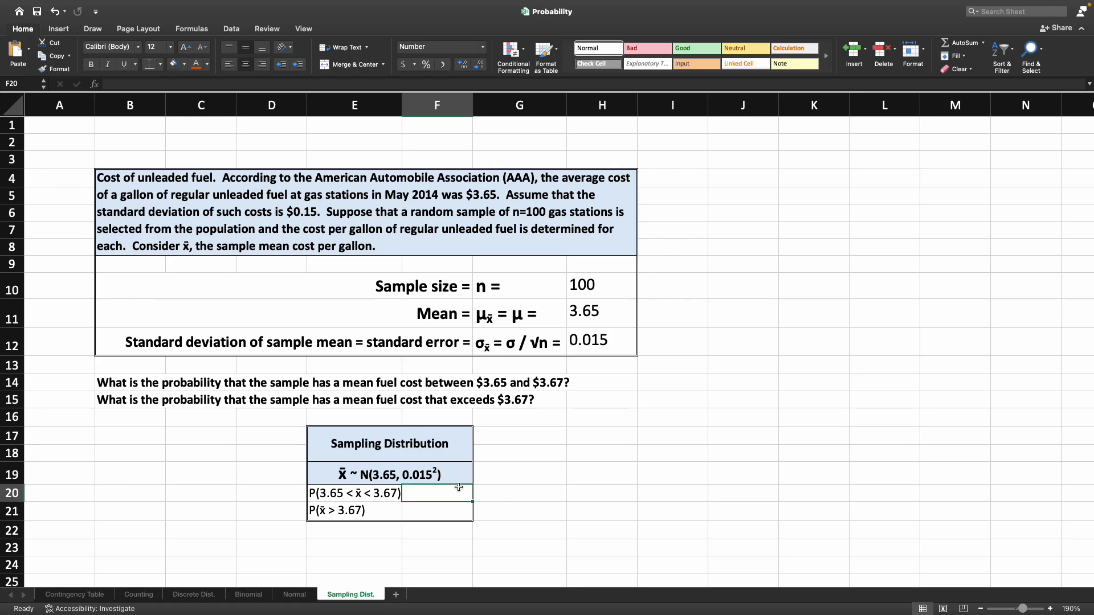
- Start the P(3.65 < x̄ < 3.67) formula in cell F20 with the cumulative term NORM.DIST(3.67,3.65,0.015,TRUE)
type("=")
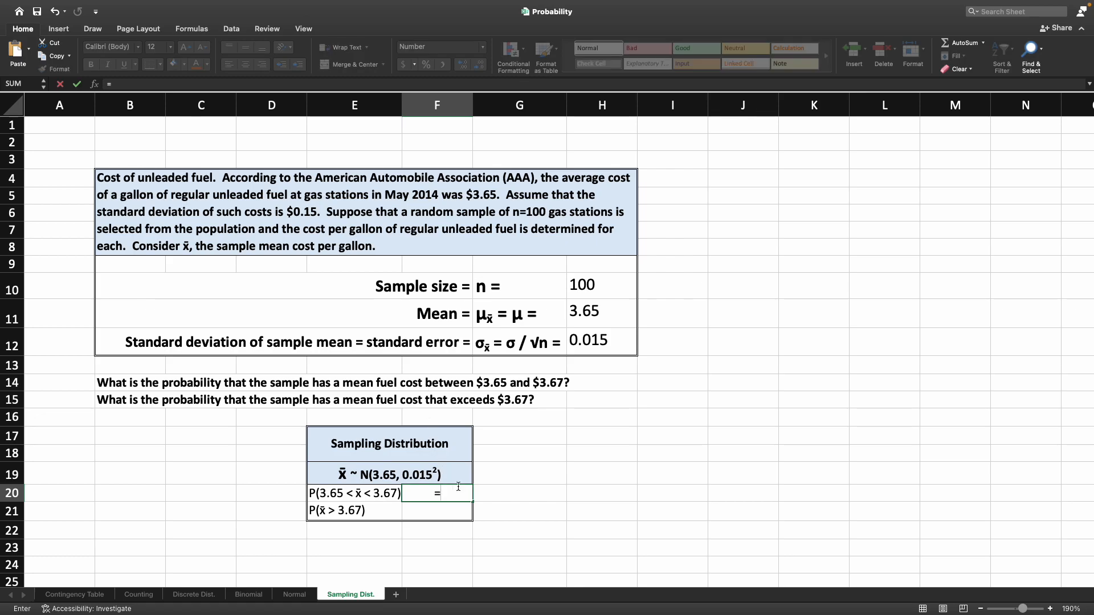
type("norm")
key("Tab")
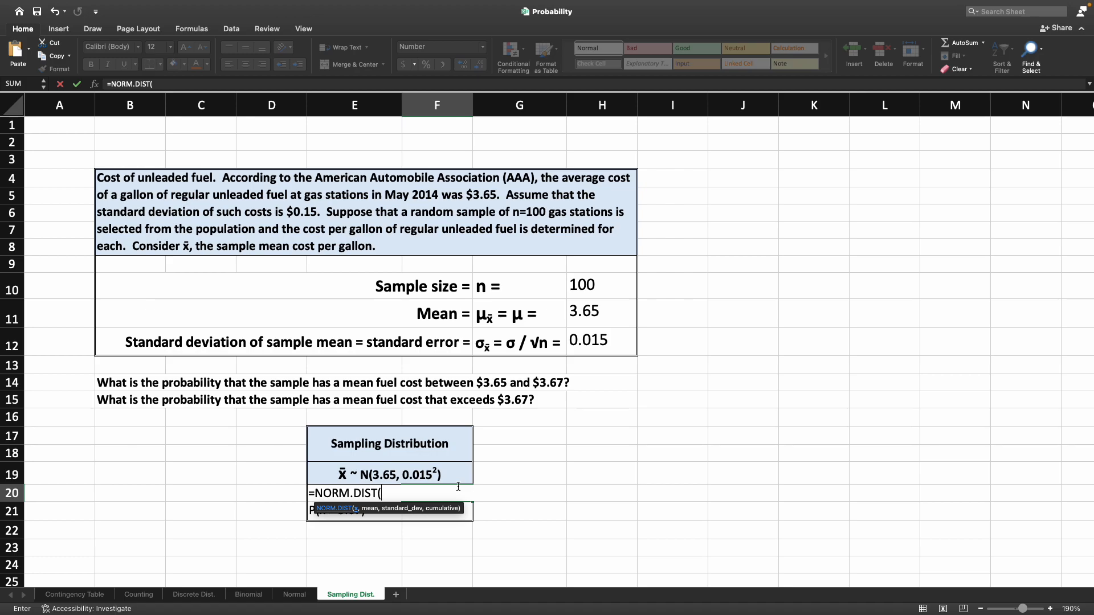
type("3.67,3.65,")
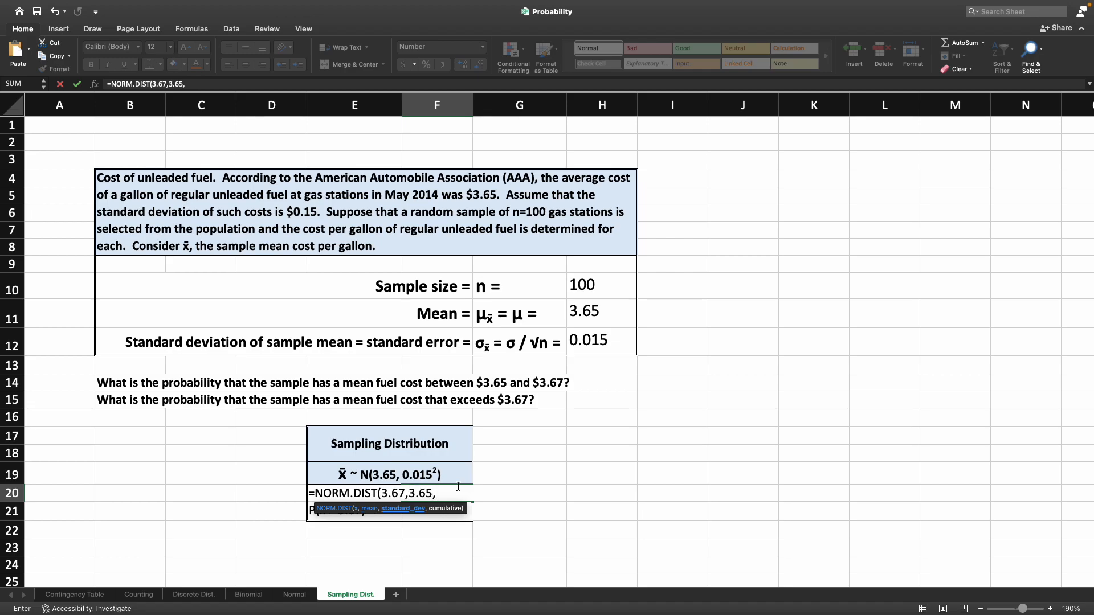
type("0.015")
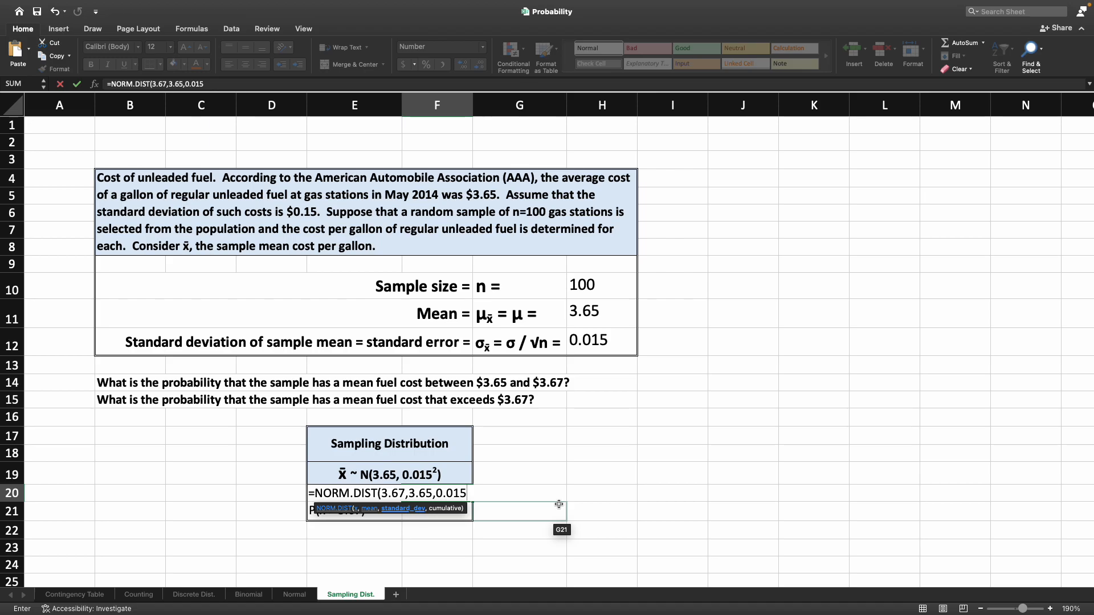
type(",")
key("Tab")
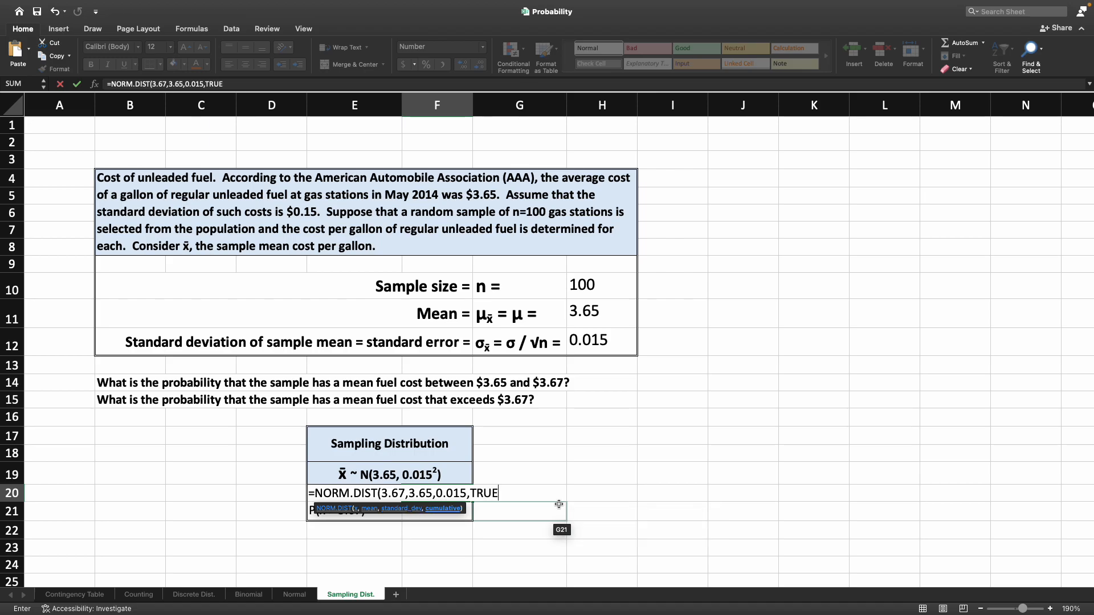
- Complete the formula in F20 by subtracting NORM.DIST(3.65,3.65,0.015,TRUE) from the first term
type(")-")
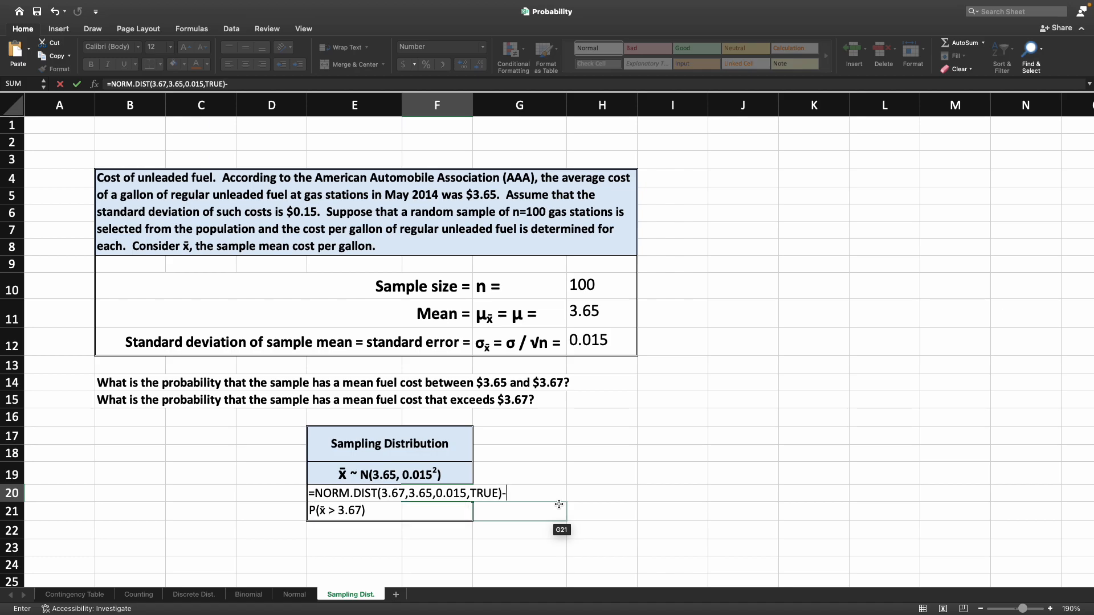
type("NORM.DIST(")
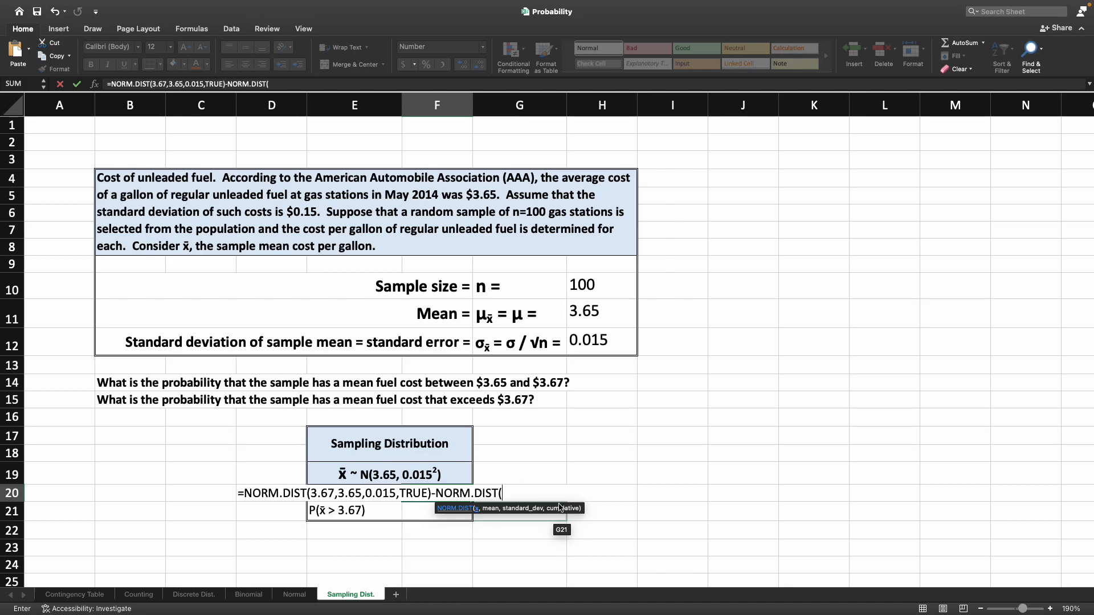
type("3.6")
type(",")
type("3.65,3.")
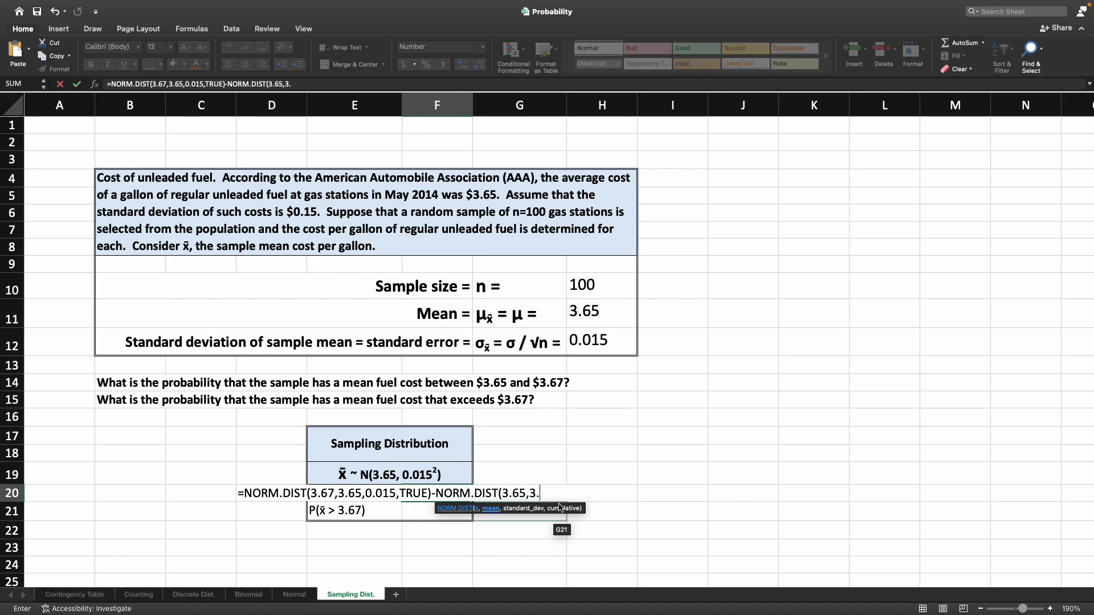
type("65,")
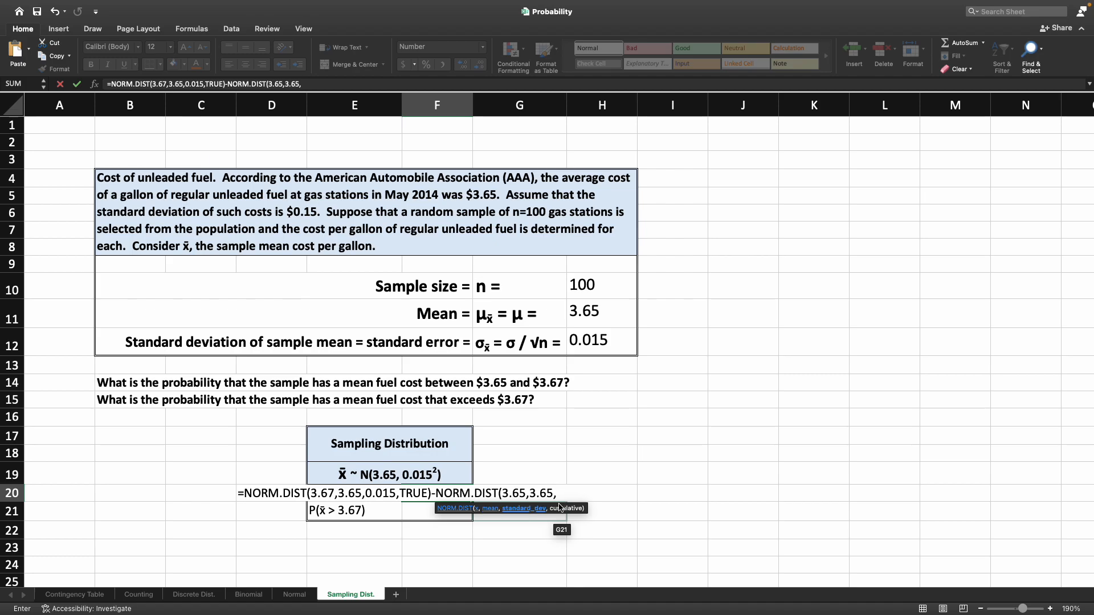
type("0.015,TRUE)")
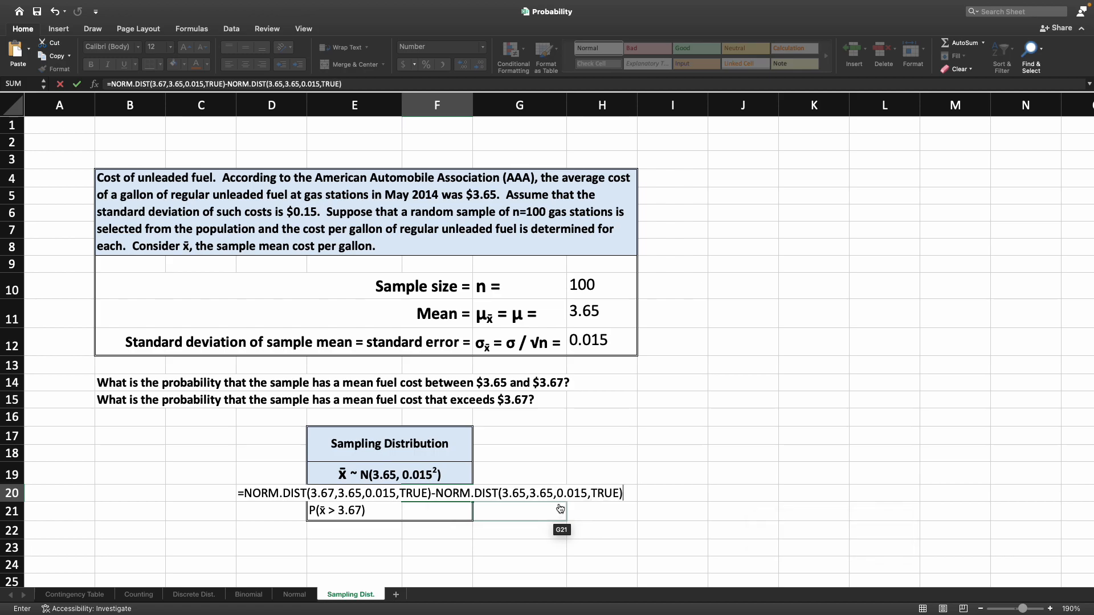
key("Return")
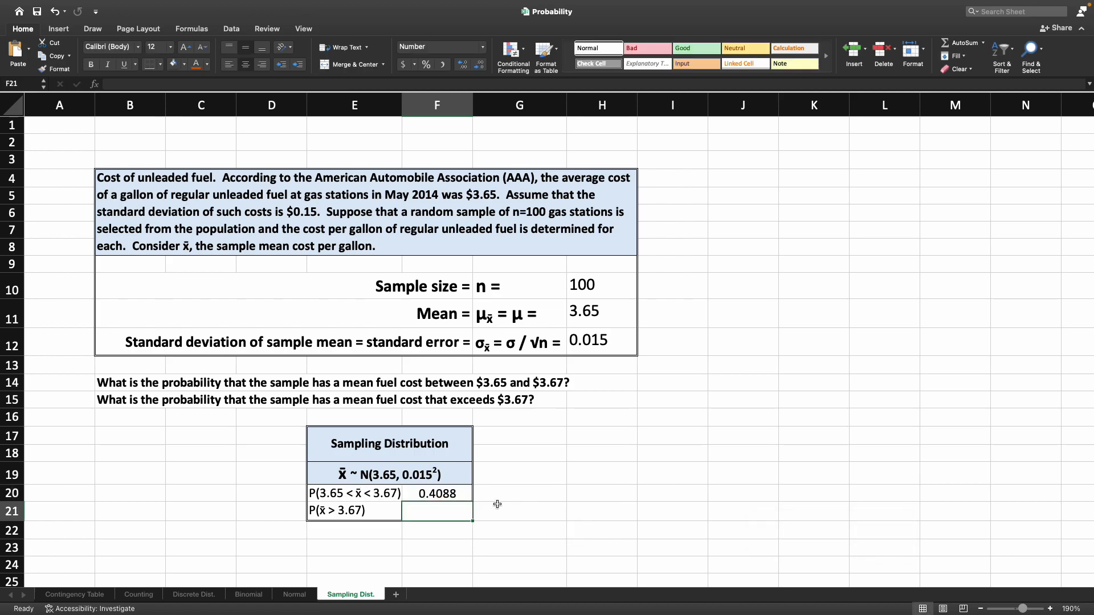
left_click(460, 492)
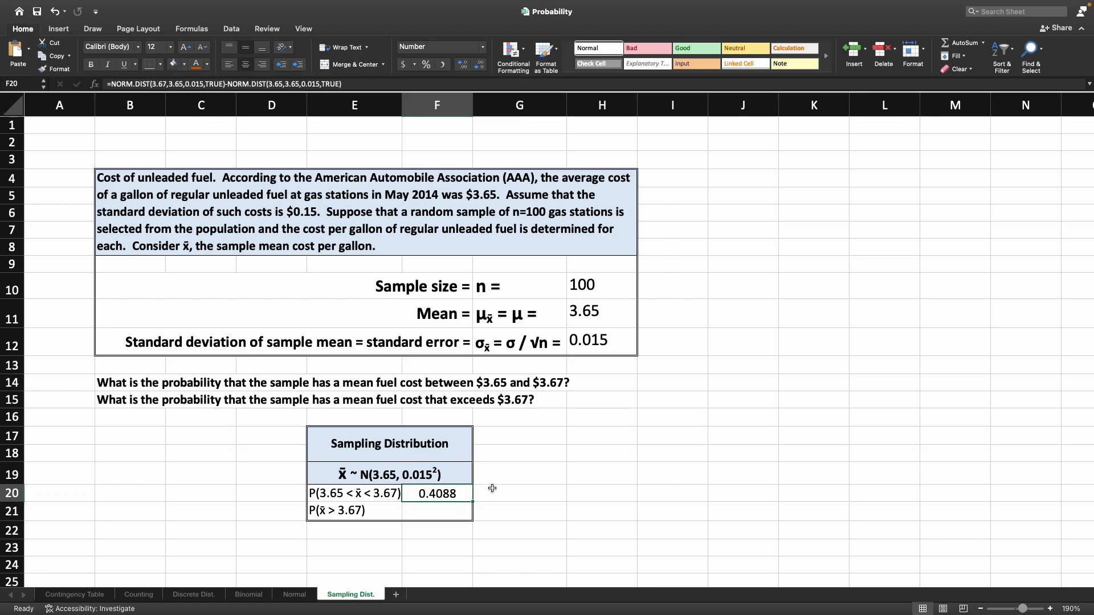
- Calculate P(x̄ > 3.67) in cell F21 with the formula =1-NORM.DIST(3.67,3.65,0.015,TRUE)
left_click(448, 511)
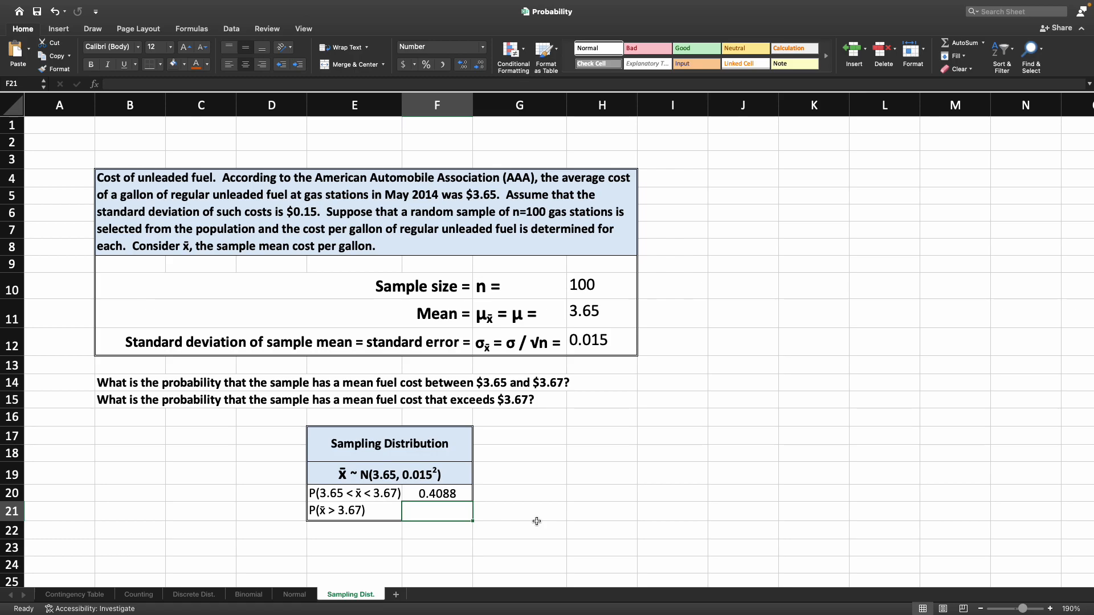
type("=1")
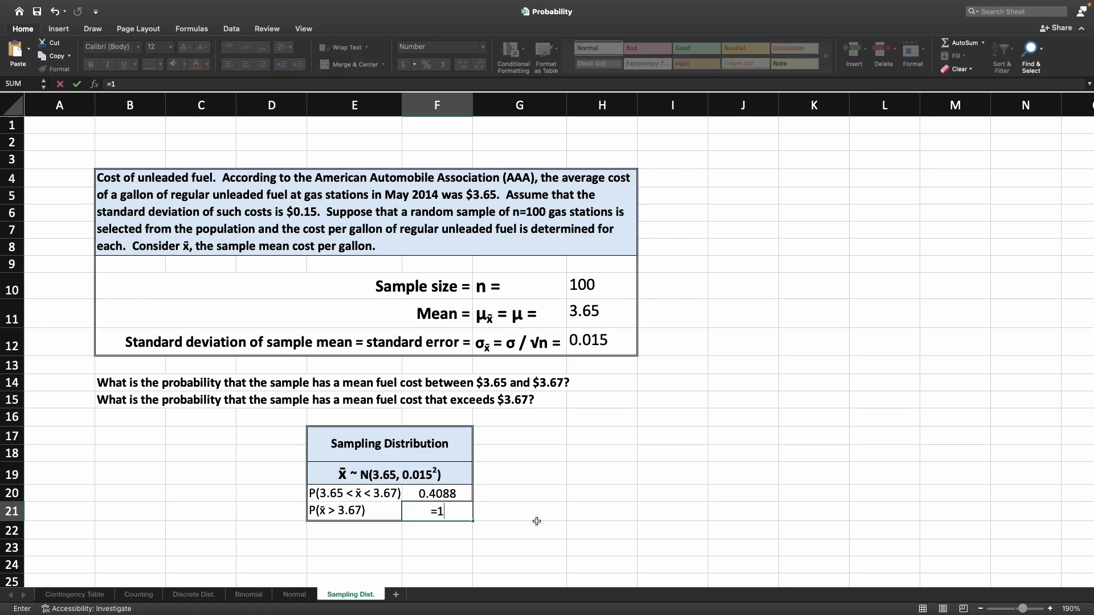
type("-nor")
key("Tab")
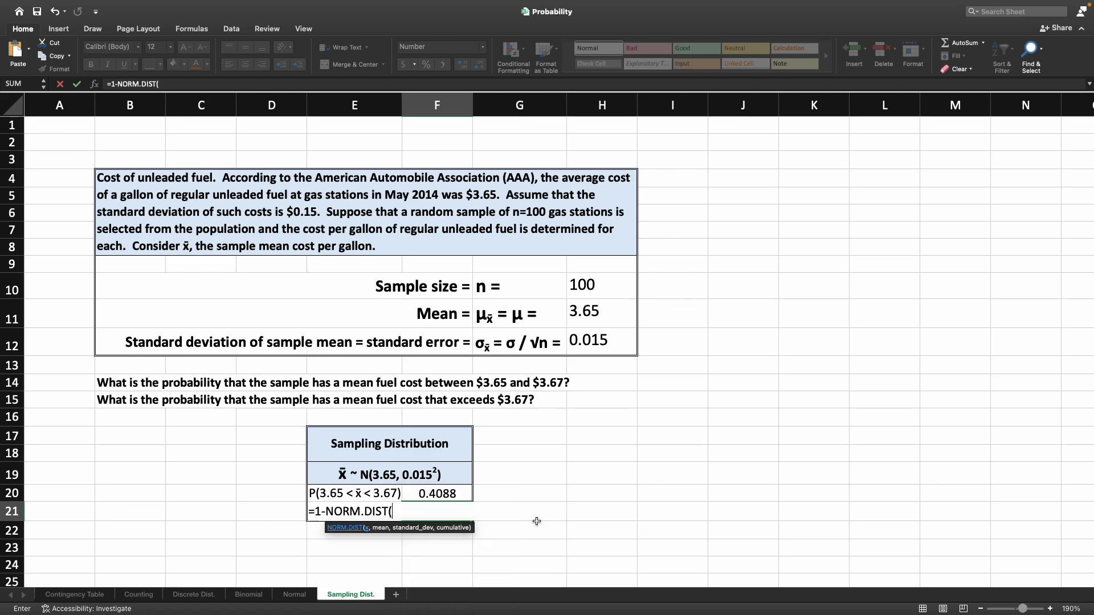
type("3.67,3.65,")
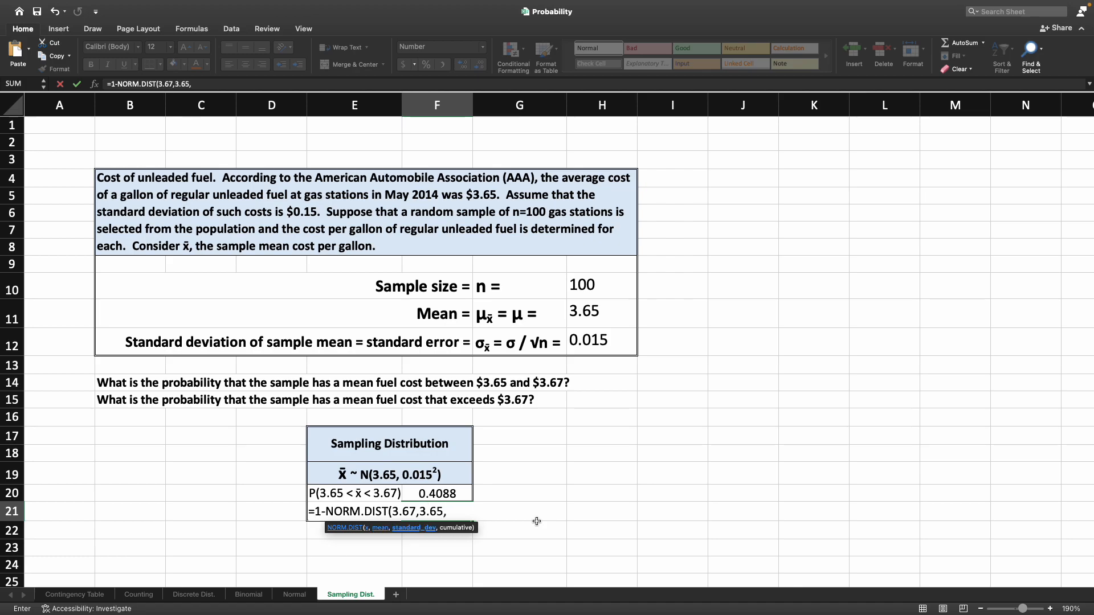
type("0.015,TRUE")
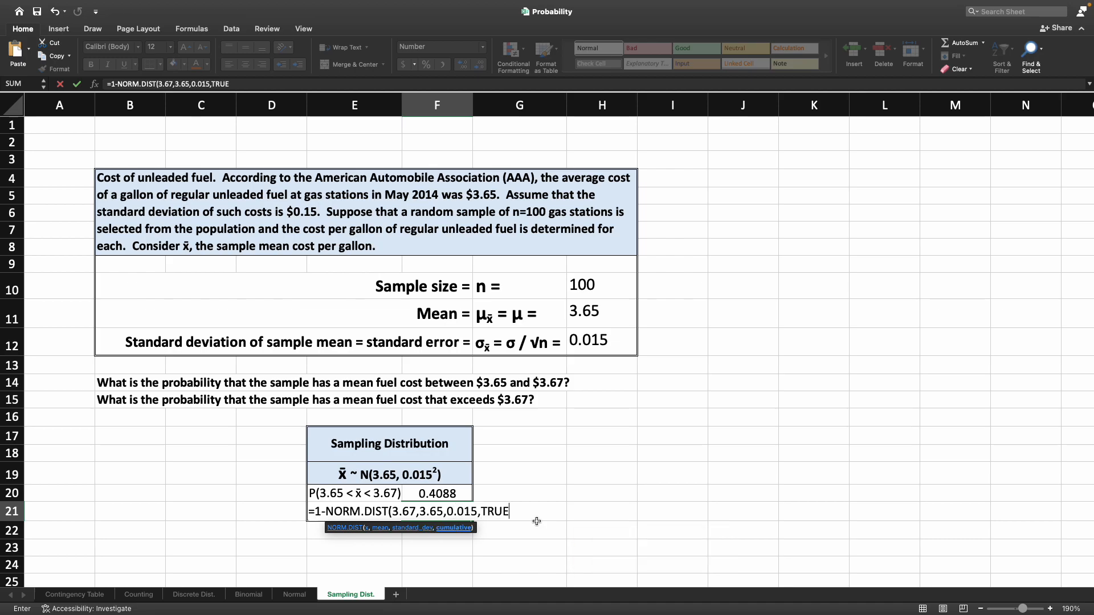
type(")")
key("Return")
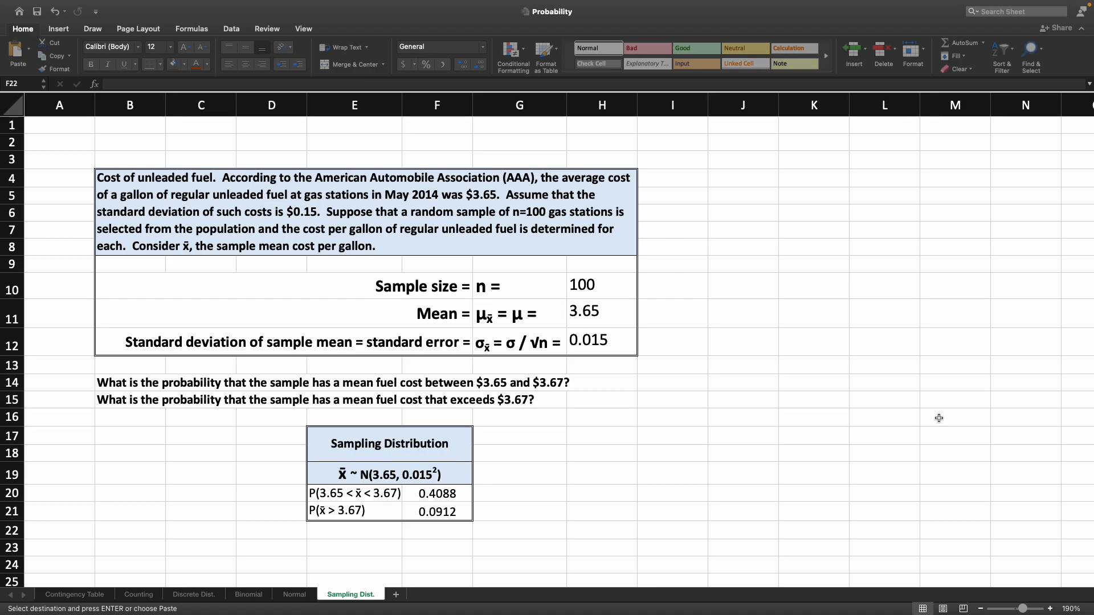
- Paste the copied formula text for both probabilities beside their results, starting in cell G20, and return to cell A1
left_click(518, 497)
right_click(520, 495)
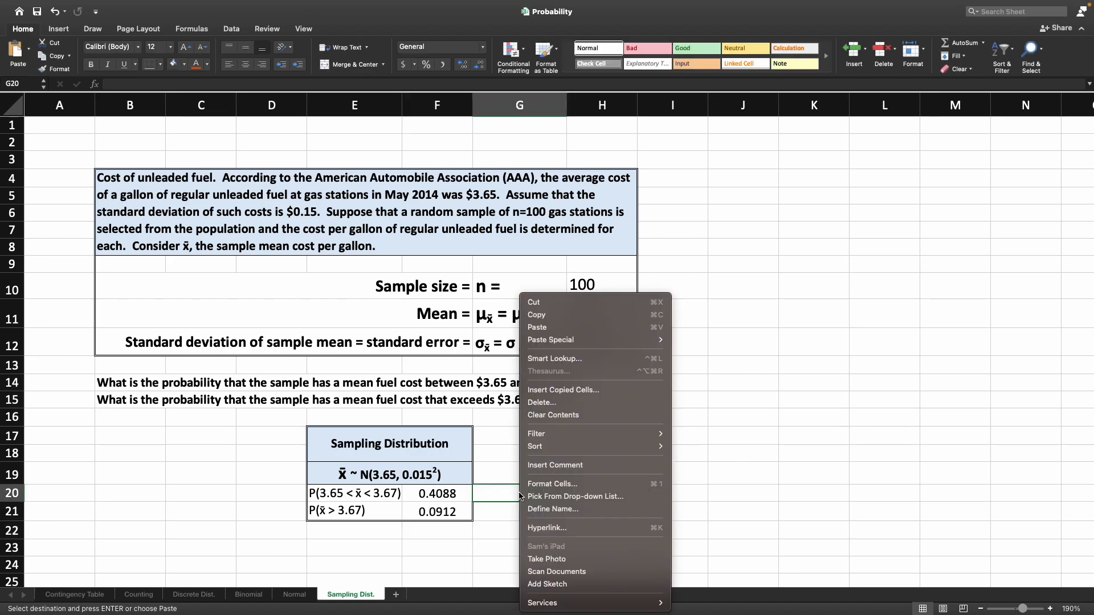
left_click(561, 333)
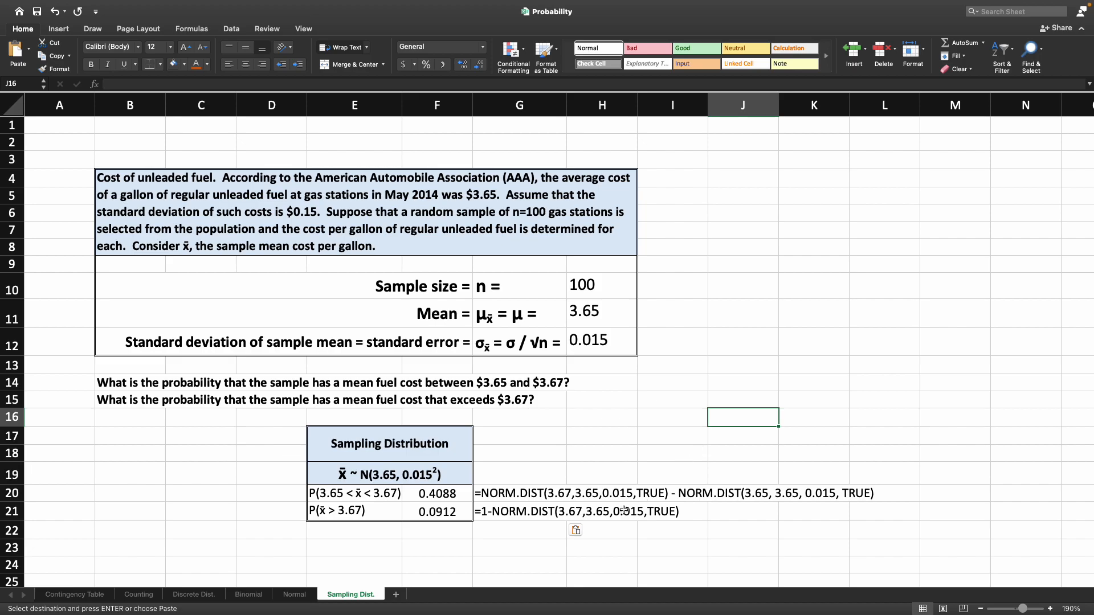
left_click(433, 533)
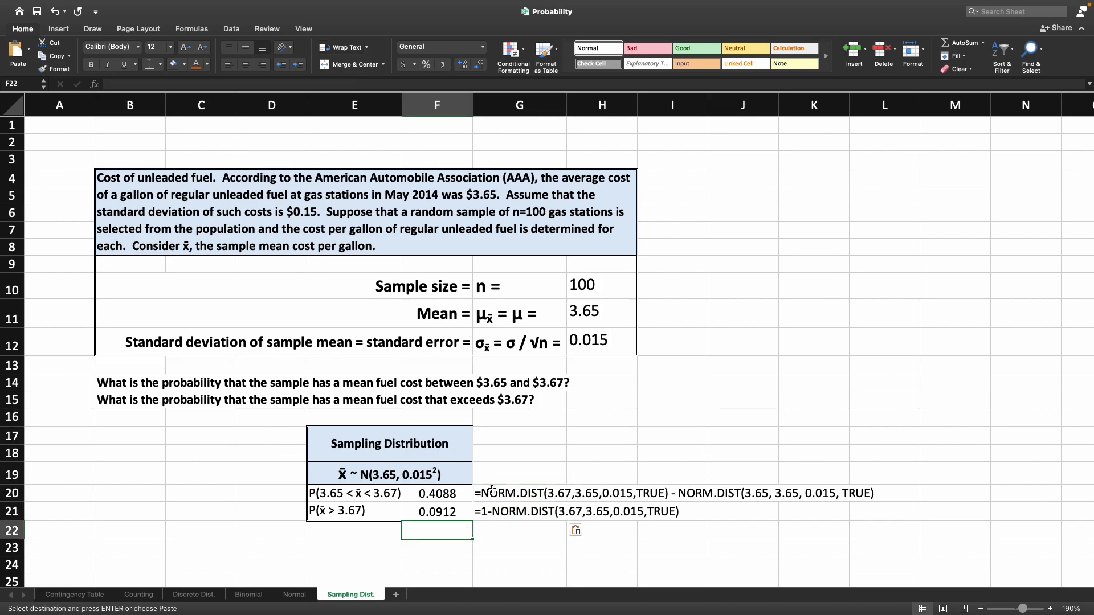
left_click(60, 124)
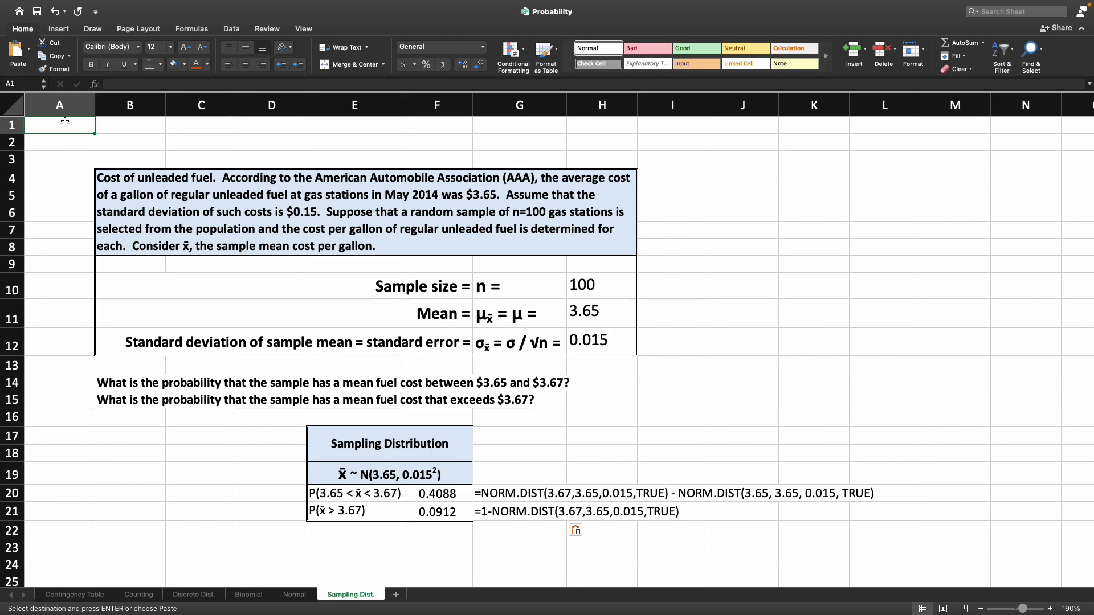
mouse_move(877, 3)
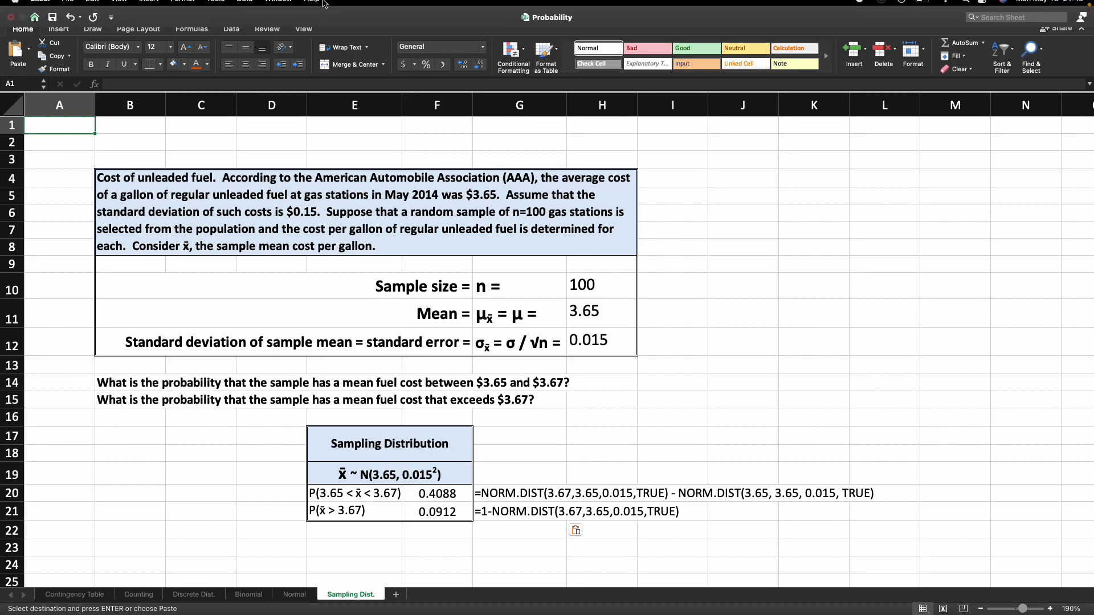